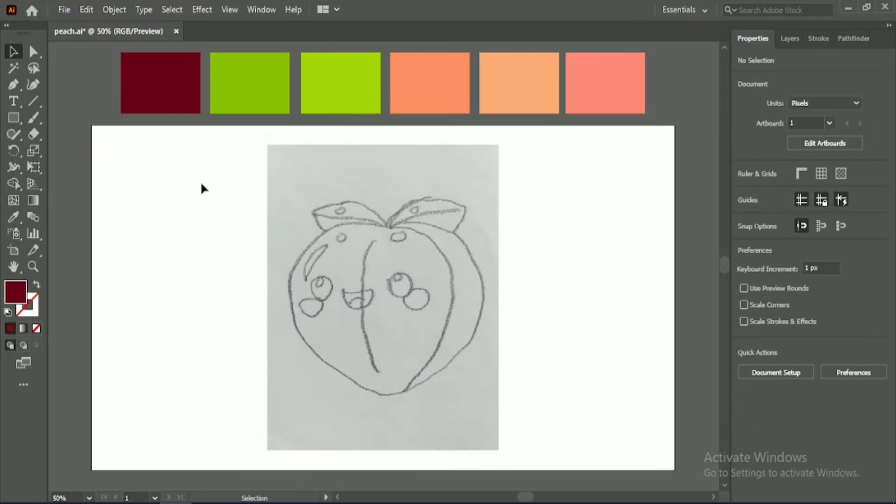
- With no fill and a dark maroon stroke, trace the sketched peach's right side from the top notch using the Pen tool
click(13, 85)
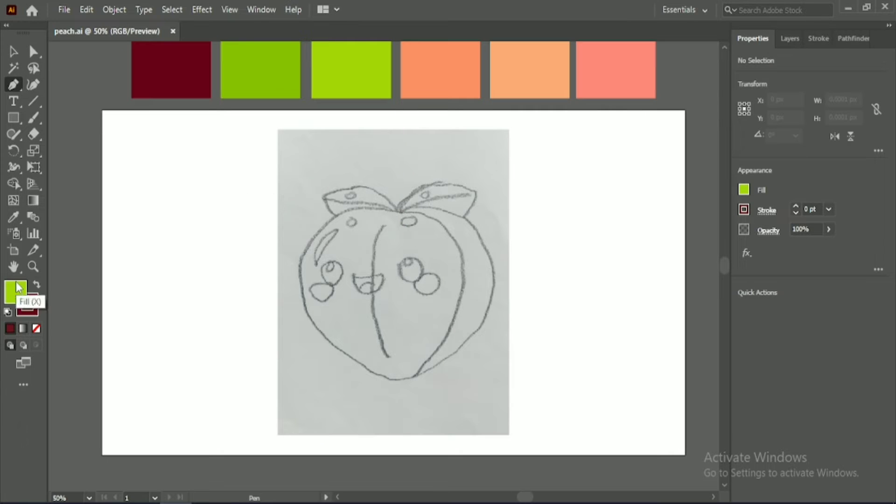
scroll(369, 272, up, 2)
click(740, 191)
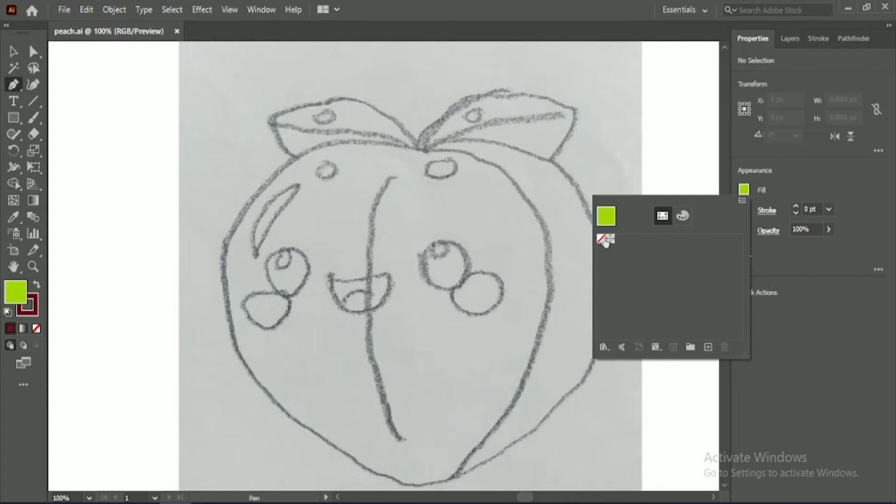
click(605, 243)
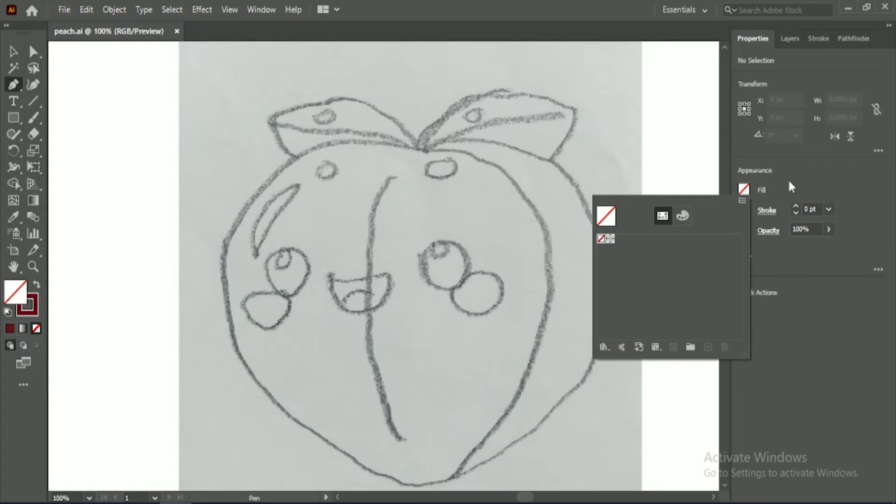
click(421, 150)
drag(600, 231, 645, 360)
scroll(597, 358, down, 1)
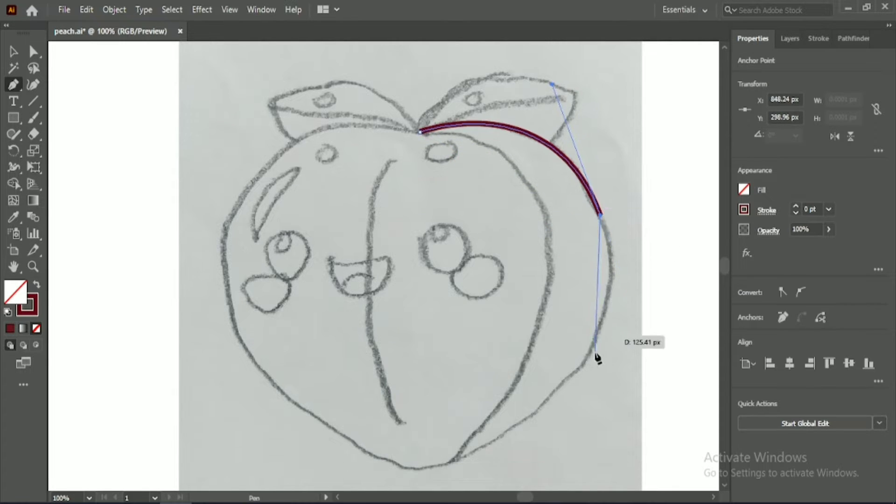
mouse_move(511, 427)
mouse_down()
mouse_move(368, 439)
mouse_move(376, 393)
mouse_move(367, 407)
mouse_up()
- Continue the peach outline around the bottom tip and up the left side back to the top notch
scroll(368, 438, down, 3)
click(511, 301)
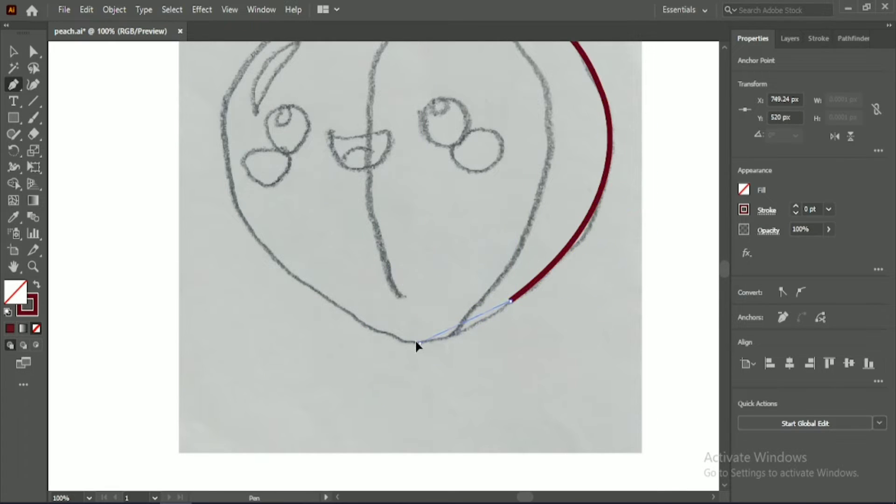
drag(374, 354, 372, 353)
click(421, 343)
mouse_move(239, 211)
mouse_down()
mouse_move(208, 146)
mouse_move(167, 104)
mouse_up()
scroll(244, 200, up, 3)
mouse_move(239, 211)
mouse_down()
mouse_move(318, 138)
mouse_move(449, 139)
mouse_move(467, 86)
mouse_move(455, 83)
mouse_move(465, 78)
mouse_up()
drag(418, 137, 467, 153)
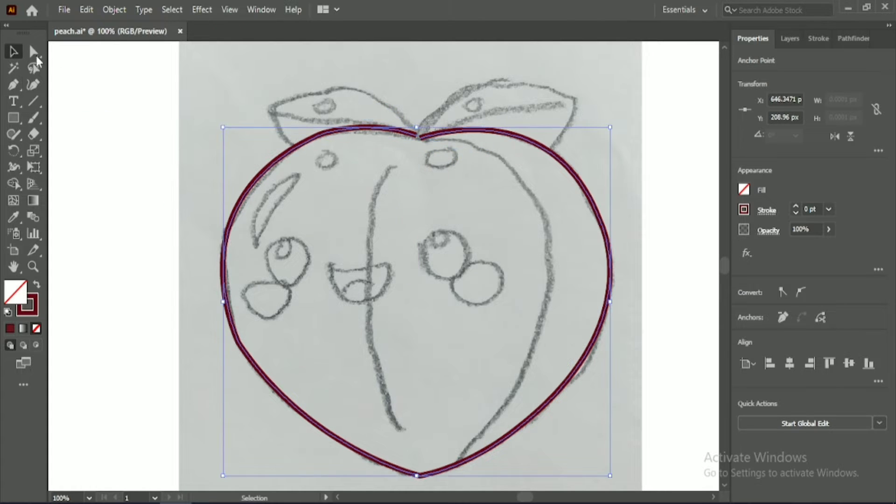
- Nudge the outline's last anchor point 5 px down and 5 px right to meet its starting point
key(a)
scroll(429, 160, up, 2)
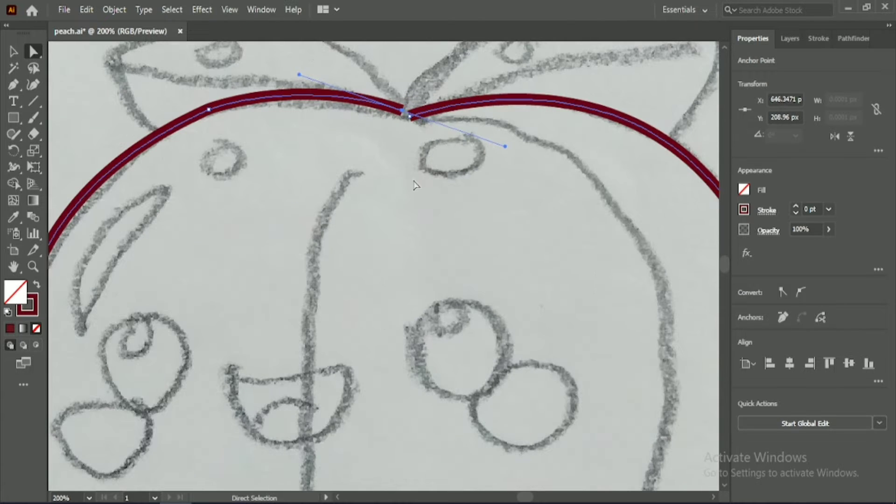
key(Down)
key(Down)
key(Down)
key(Down)
key(Right)
key(Right)
key(Right)
key(Right)
key(Down)
key(Right)
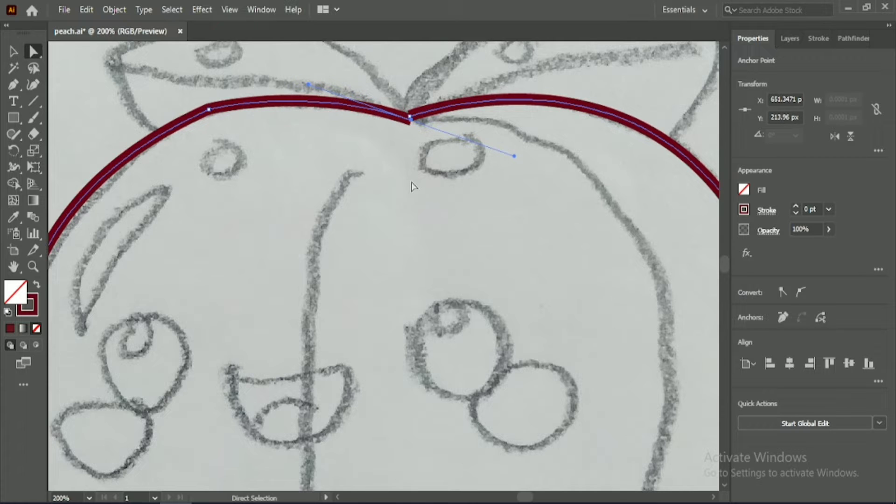
- Round the corner anchors on the outline's upper left, lower left and right side into smooth curves
click(208, 110)
drag(213, 123, 308, 401)
scroll(385, 251, down, 2)
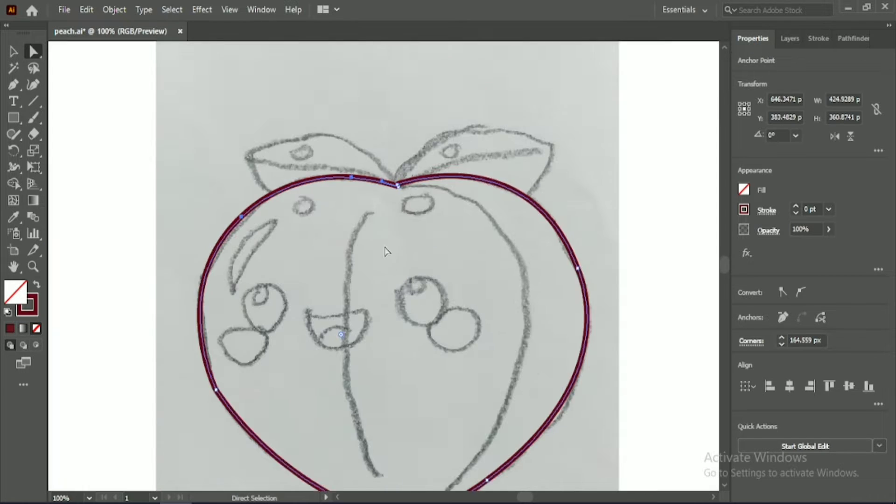
scroll(387, 252, down, 3)
click(570, 130)
click(216, 307)
drag(226, 301, 416, 419)
click(577, 186)
drag(580, 177, 657, 148)
click(487, 397)
click(108, 133)
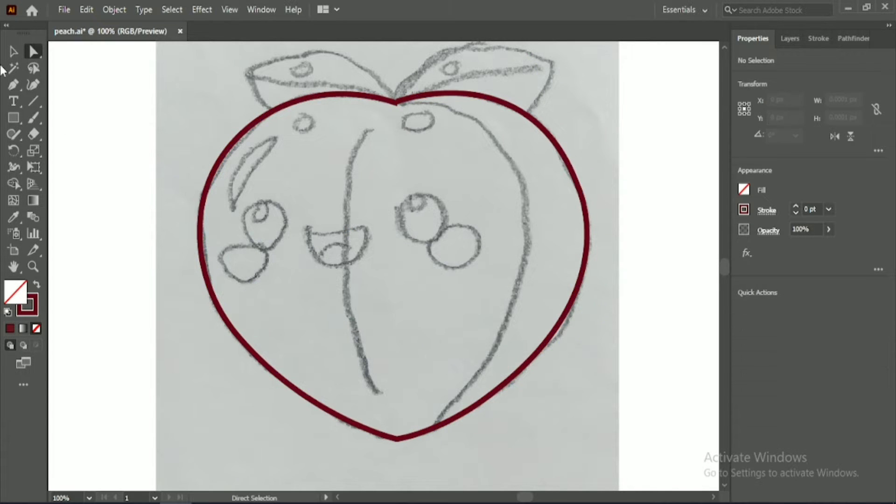
- Fill the peach outline with the light orange sampled from the fifth colour swatch
click(13, 51)
drag(107, 113, 269, 234)
click(14, 218)
key(ctrl+minus)
scroll(480, 170, up, 4)
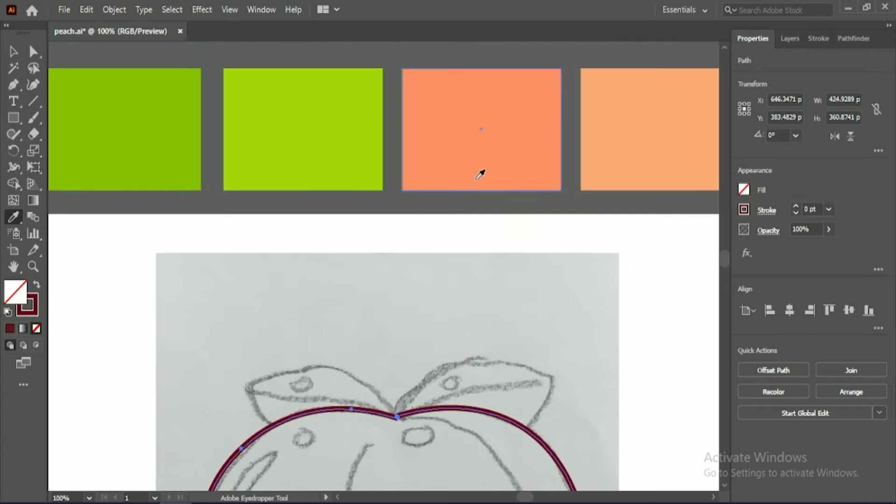
scroll(480, 250, up, 2)
click(581, 183)
- Give the filled peach shape an 8 pt dark maroon stroke
key(v)
scroll(581, 233, down, 2)
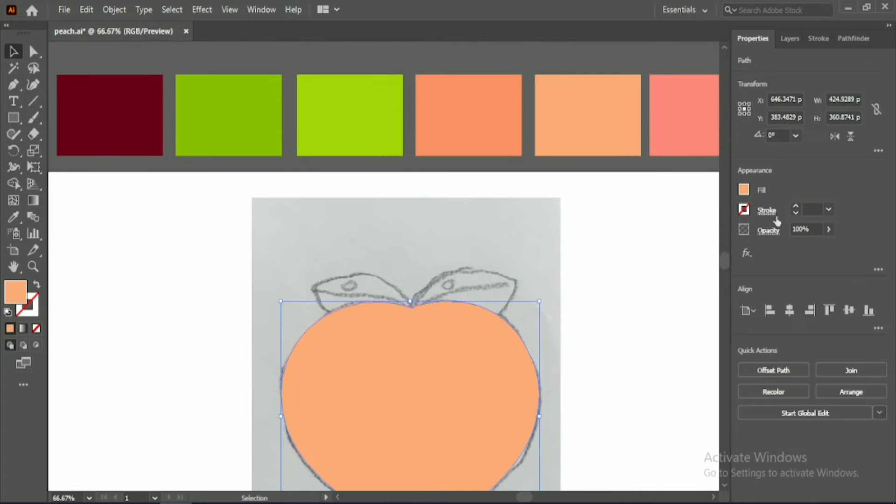
click(809, 208)
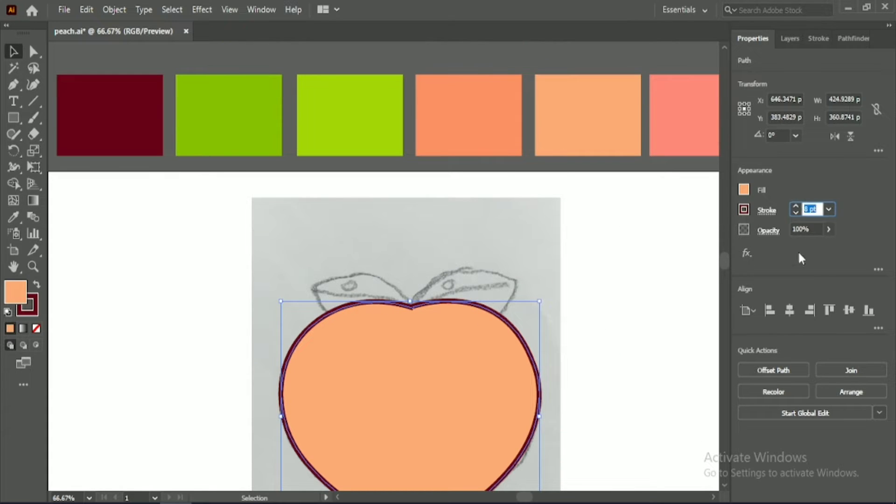
scroll(590, 374, down, 2)
click(577, 374)
scroll(400, 340, up, 1)
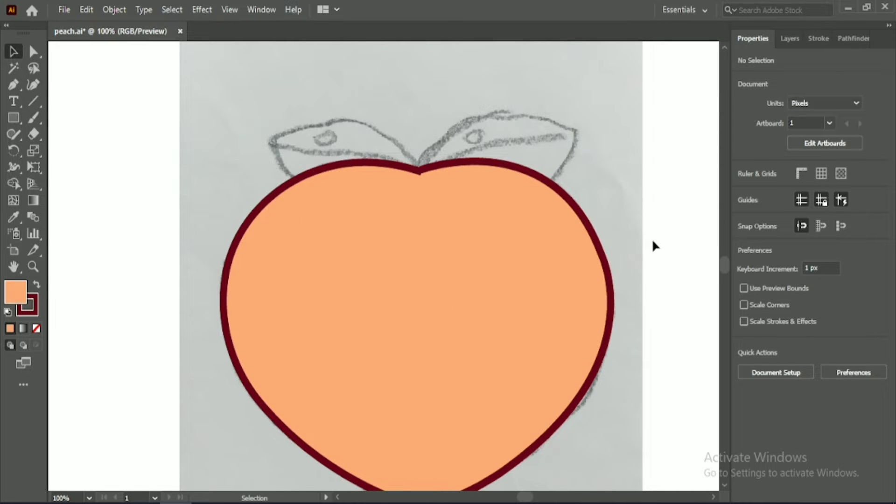
- Average and join the two open end points at the peach's top notch
click(458, 217)
key(a)
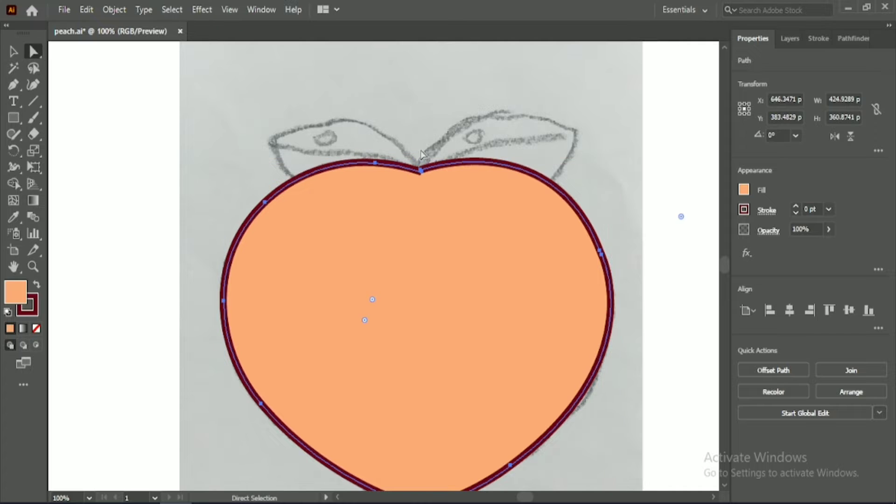
right_click(420, 166)
click(485, 340)
click(415, 300)
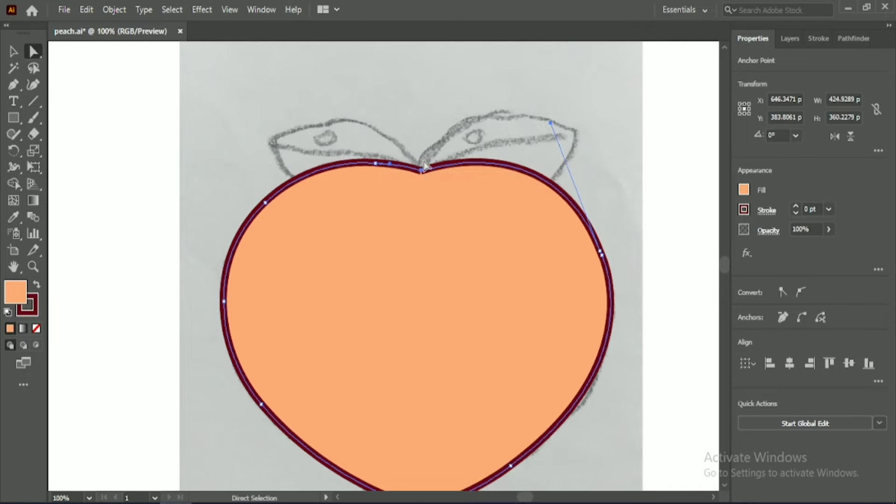
right_click(423, 163)
click(460, 314)
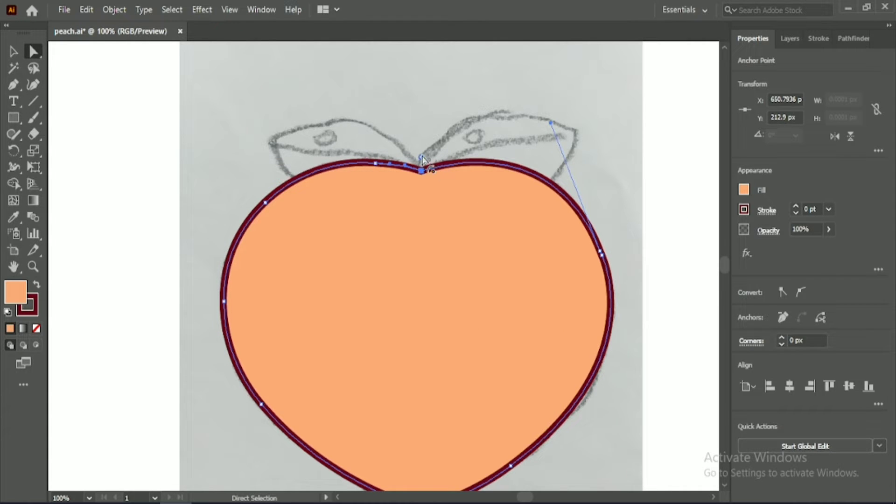
click(200, 120)
key(v)
scroll(506, 223, down, 3)
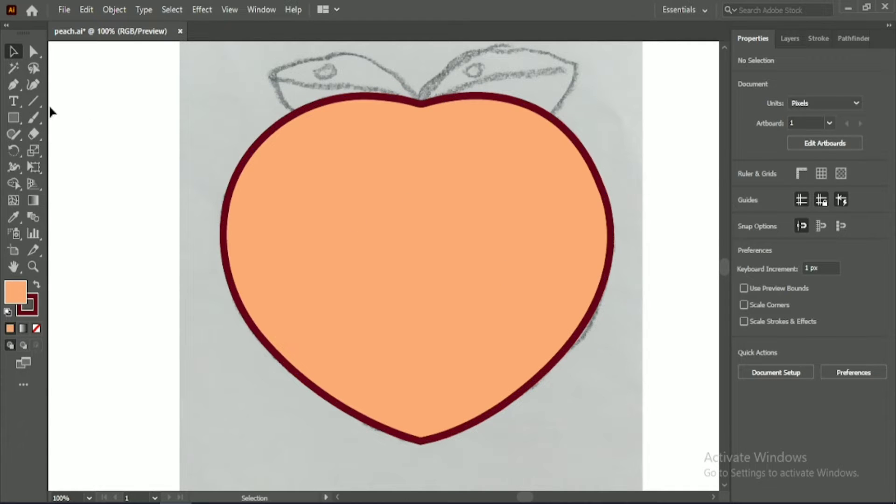
- Draw a circle about 447 px in diameter over the left part of the peach
drag(14, 116, 56, 150)
key(ctrl+minus)
key(ctrl+minus)
drag(528, 497, 524, 496)
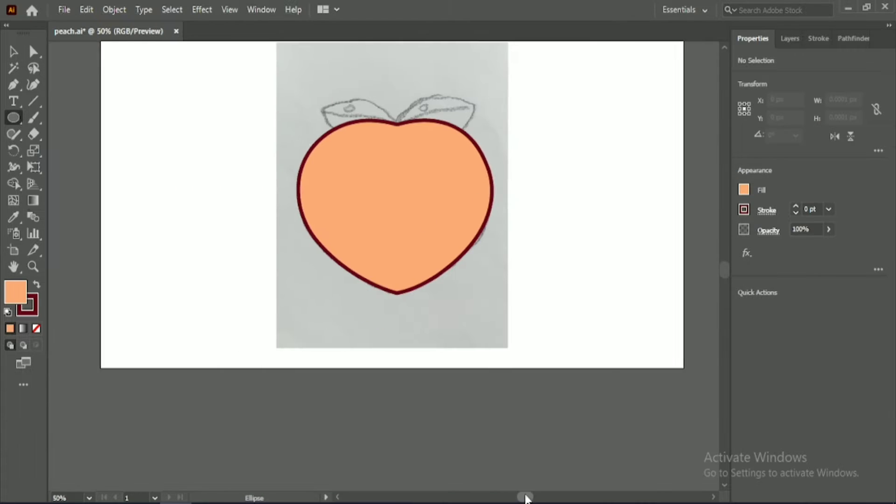
scroll(266, 174, up, 2)
drag(268, 170, 473, 383)
key(v)
- Recolour the circle with the darker orange sampled from the fourth swatch, without a stroke
key(i)
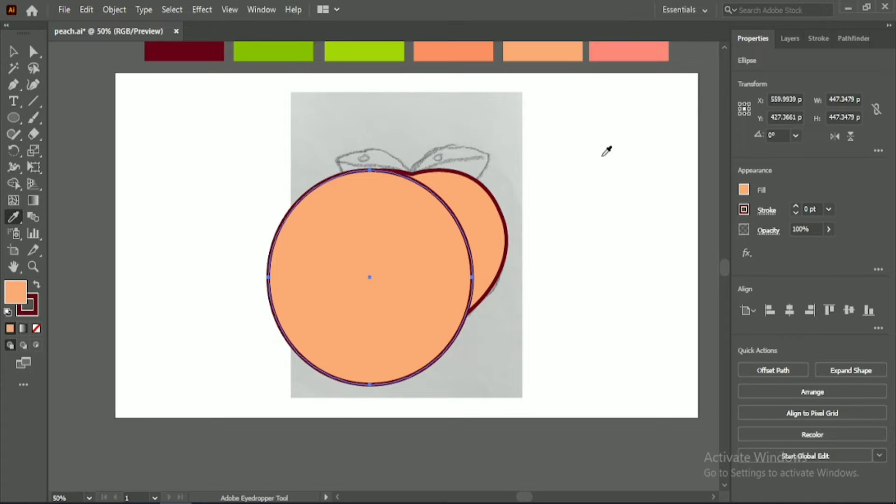
scroll(602, 148, up, 3)
click(550, 124)
click(476, 109)
click(14, 51)
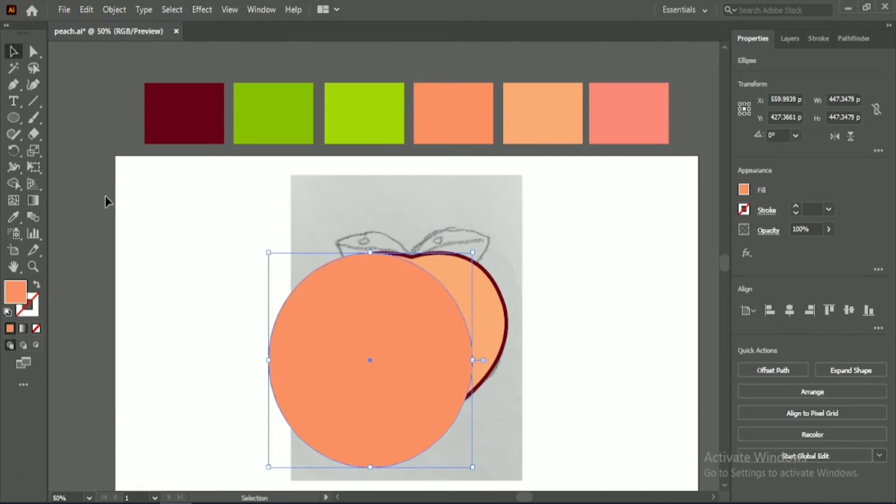
- Move the circle up over the peach and remove its parts outside the peach with Shape Builder
mouse_move(375, 351)
mouse_down()
mouse_move(376, 328)
mouse_move(362, 322)
mouse_up()
click(415, 202)
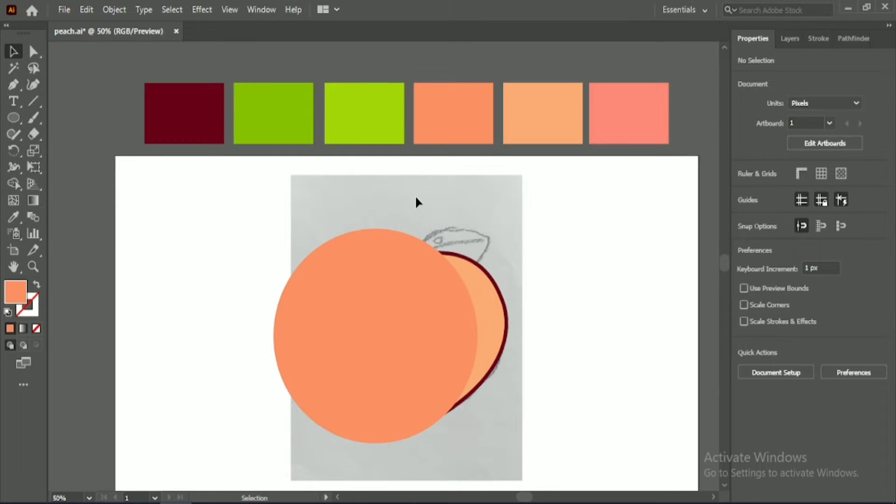
drag(415, 201, 449, 273)
click(14, 183)
mouse_move(289, 397)
mouse_down()
mouse_move(321, 256)
mouse_move(364, 243)
mouse_up()
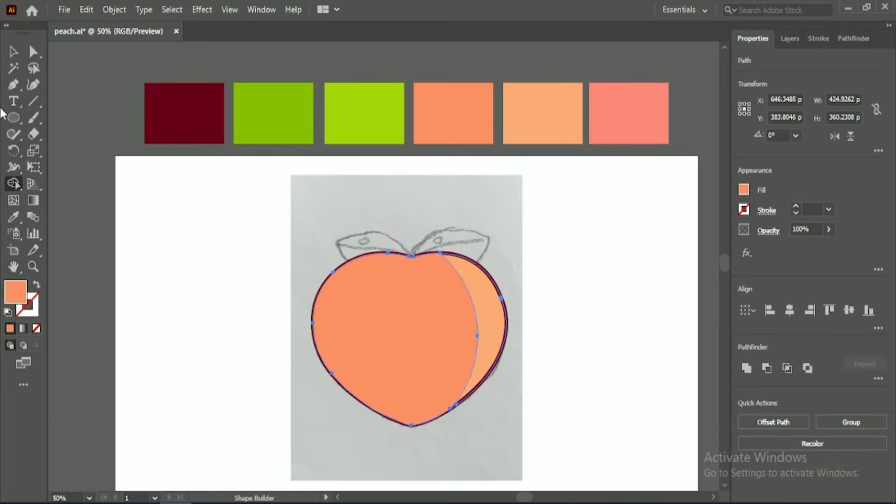
- Align the back peach shape's stroke to the outside
key(v)
click(230, 278)
click(506, 298)
click(826, 38)
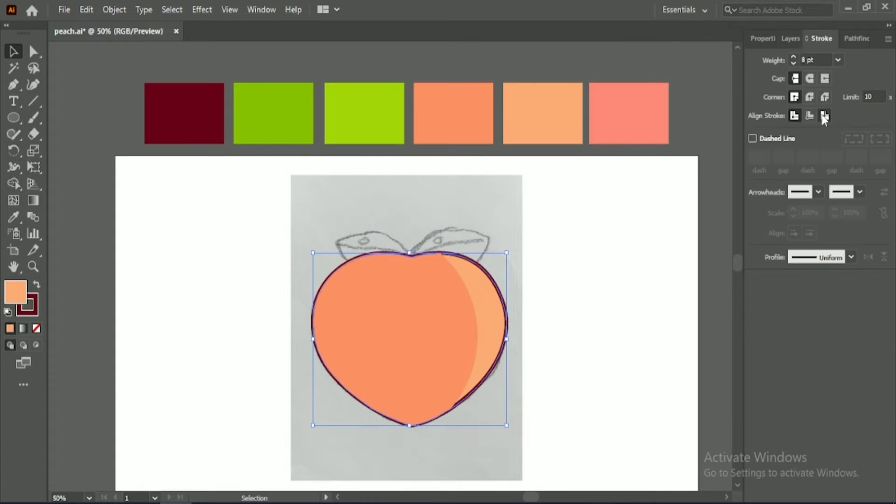
click(824, 116)
click(619, 231)
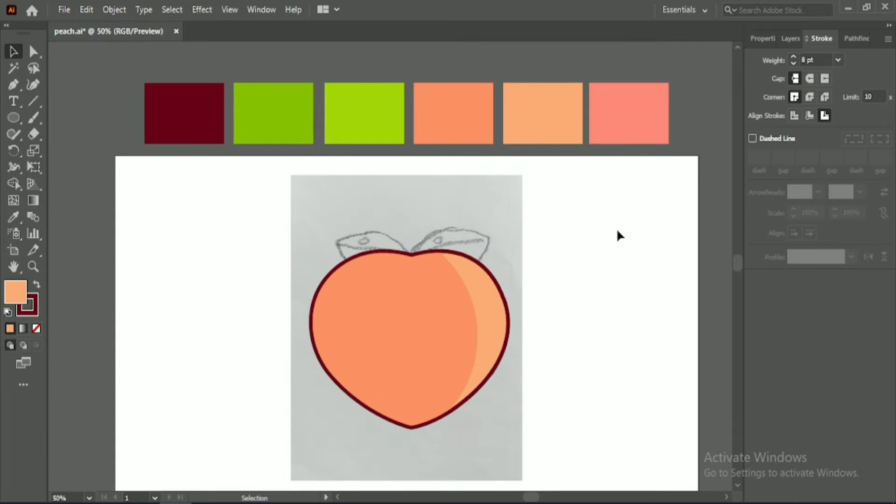
- Swap the peach colours, giving the back shape the darker orange and the front shape the light orange swatch
click(487, 301)
click(14, 217)
click(347, 284)
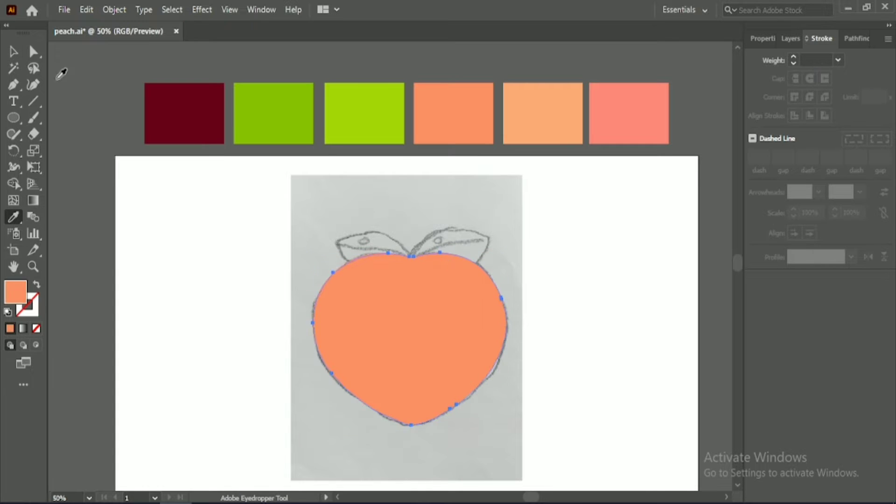
click(13, 51)
click(220, 219)
click(415, 321)
click(13, 217)
click(541, 114)
click(14, 52)
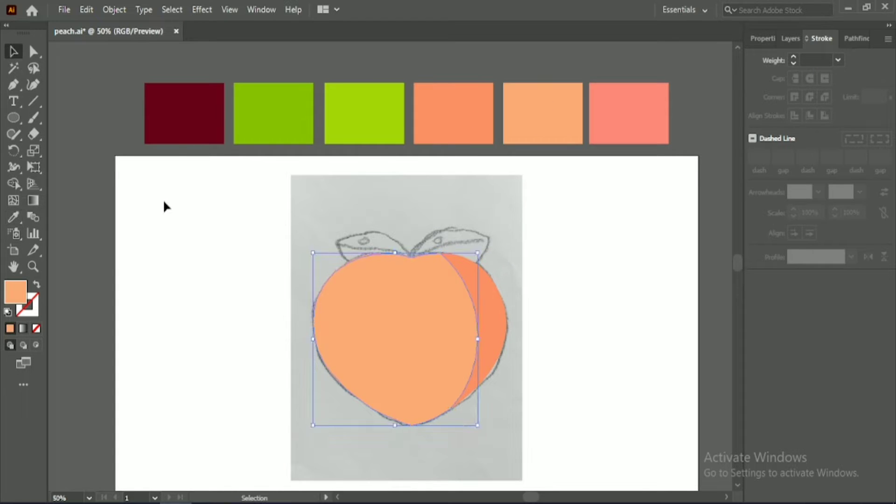
- Add an 8 pt dark maroon stroke to the back peach shape and align it to the outside
click(489, 299)
click(772, 39)
click(811, 210)
scroll(811, 209, up, 14)
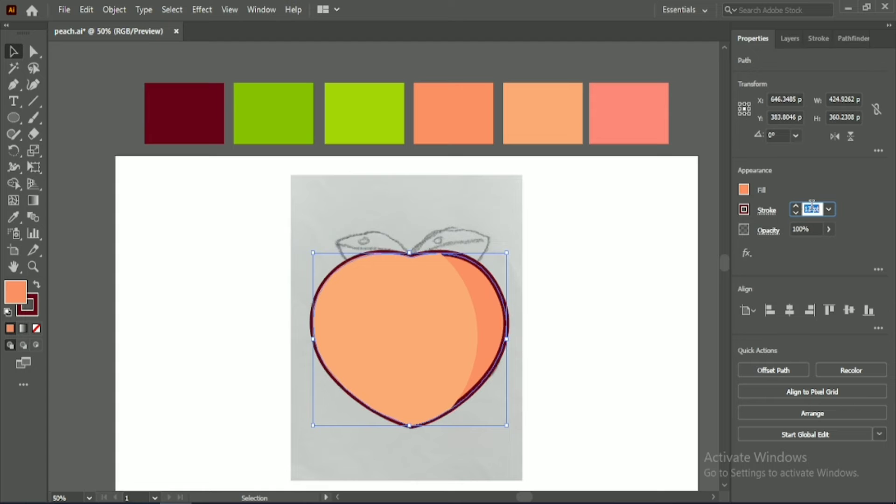
scroll(812, 209, down, 6)
click(819, 39)
click(824, 115)
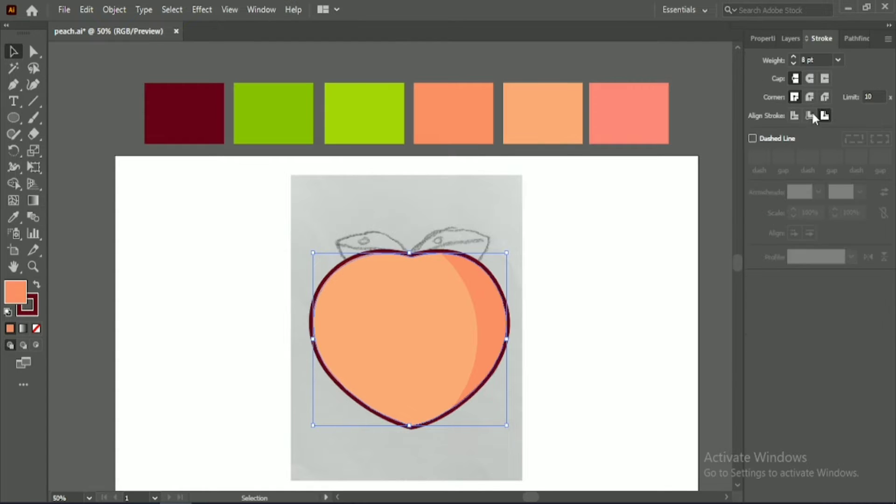
click(752, 39)
click(615, 270)
scroll(486, 440, up, 1)
scroll(326, 420, down, 1)
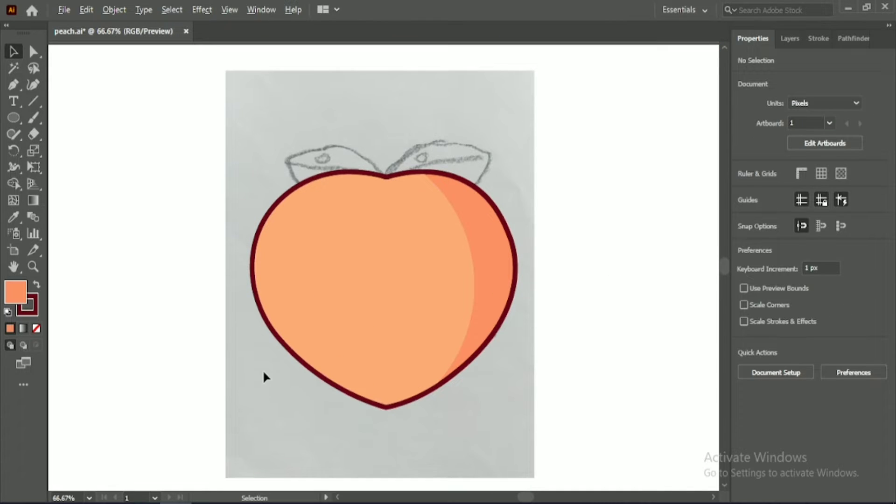
scroll(262, 369, up, 1)
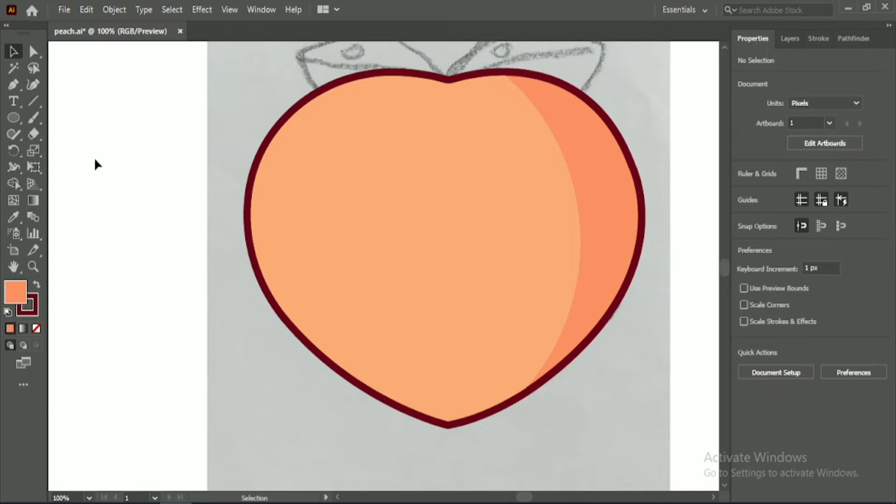
key(p)
click(443, 131)
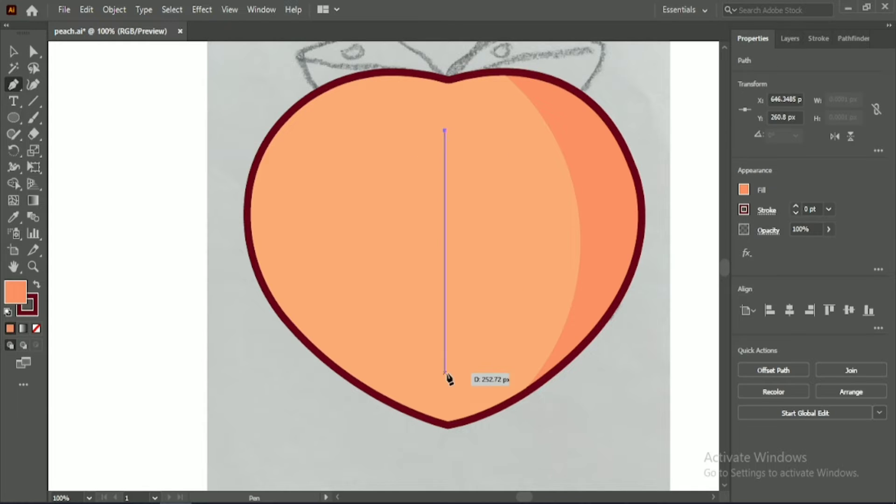
drag(445, 372, 511, 321)
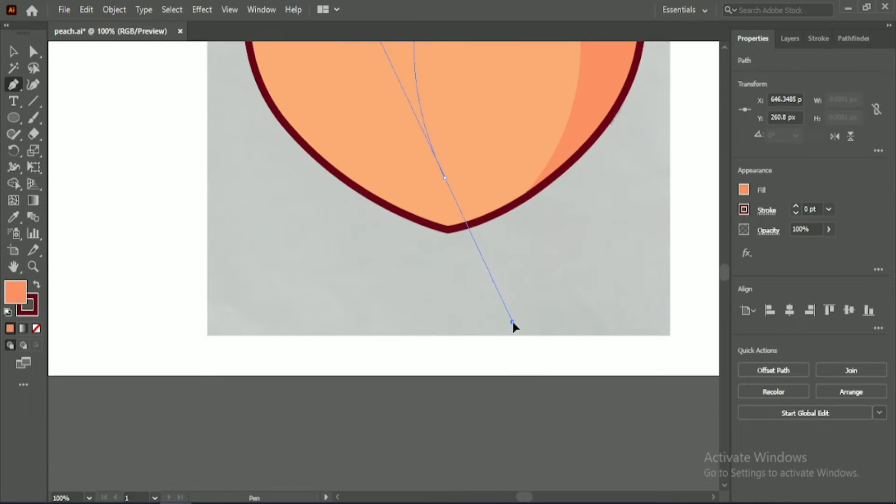
scroll(512, 324, up, 3)
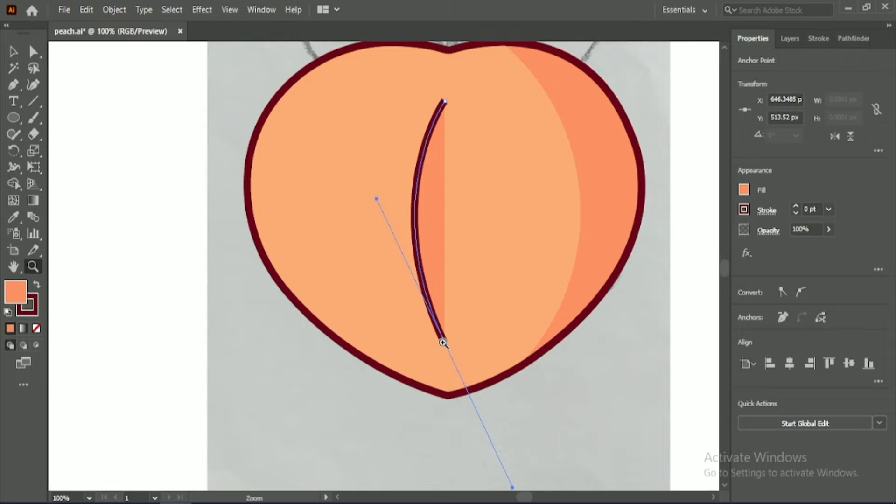
click(443, 343)
key(ctrl+z)
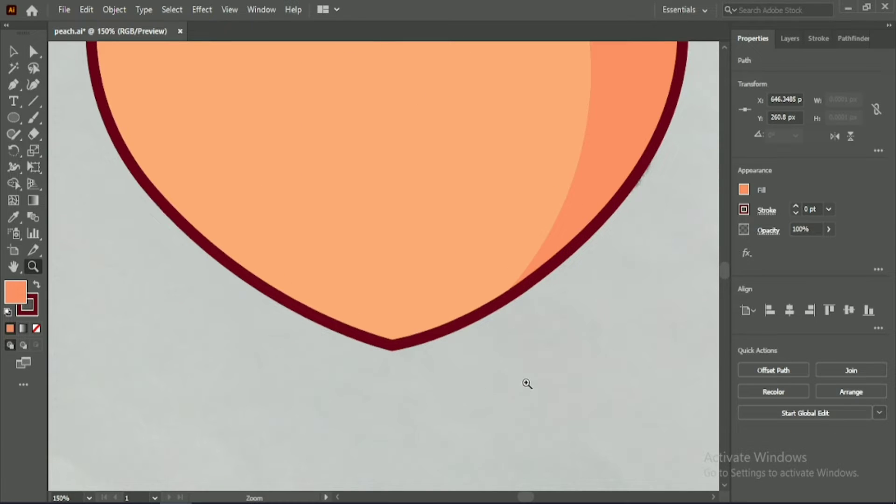
alt+click(474, 395)
alt+click(474, 395)
click(14, 52)
click(250, 181)
- Draw a curved crease with the Pen tool, about 270 px tall, from below the peach's notch to just above its tip
drag(522, 494, 526, 493)
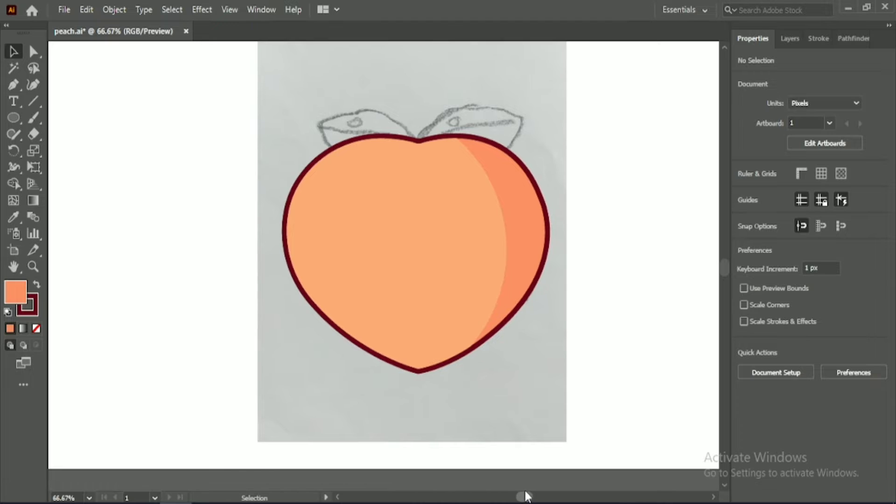
key(p)
click(416, 175)
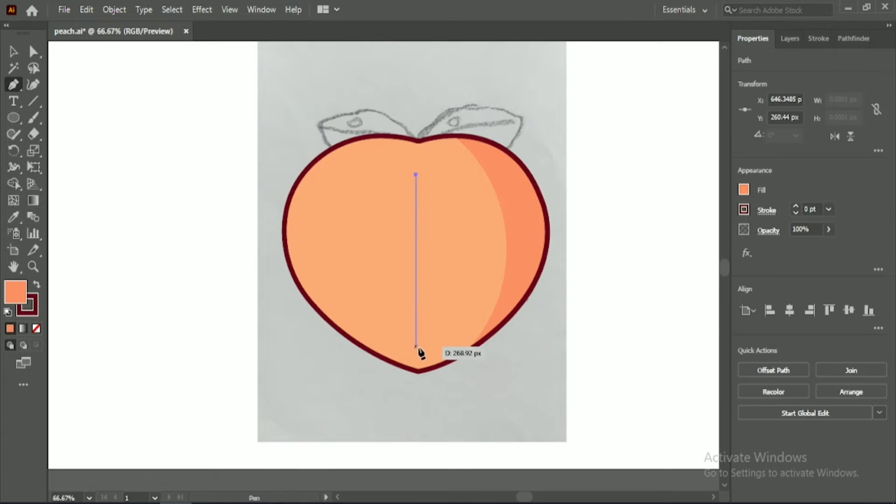
drag(416, 348, 434, 393)
drag(458, 432, 457, 430)
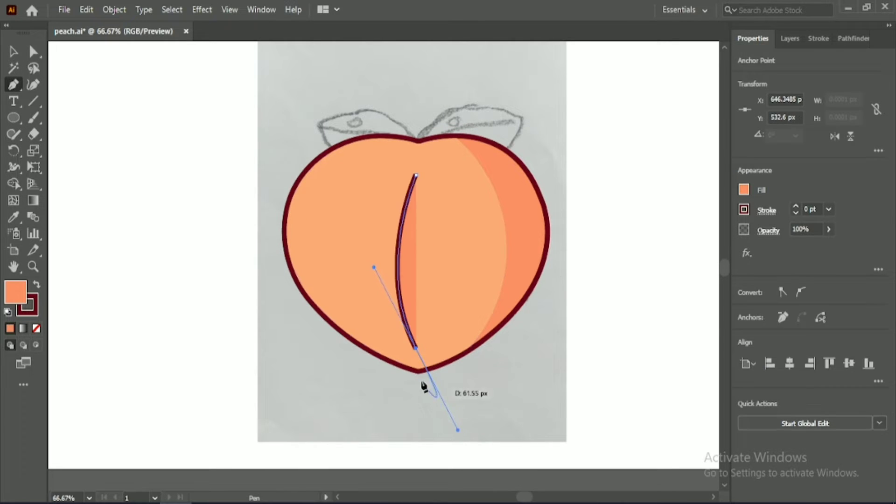
- Swap the crease path's fill and stroke so the stroke is darker orange, and set its fill to none
click(36, 285)
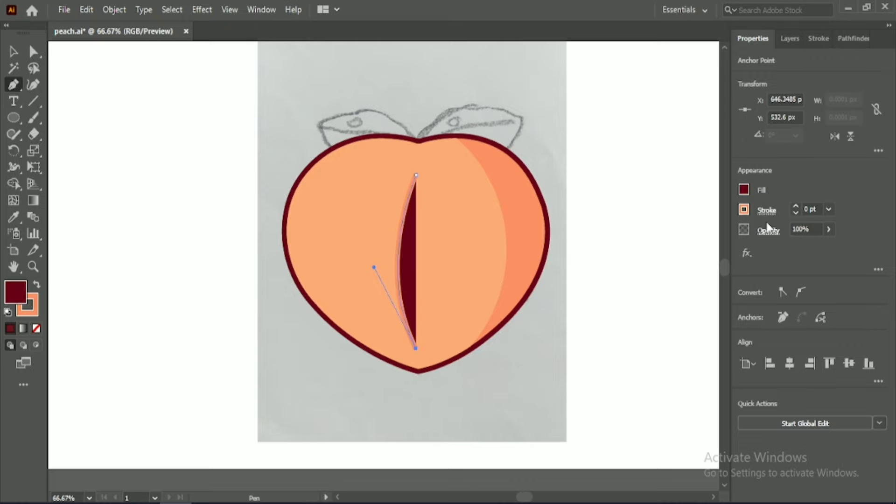
click(744, 190)
click(604, 238)
click(635, 135)
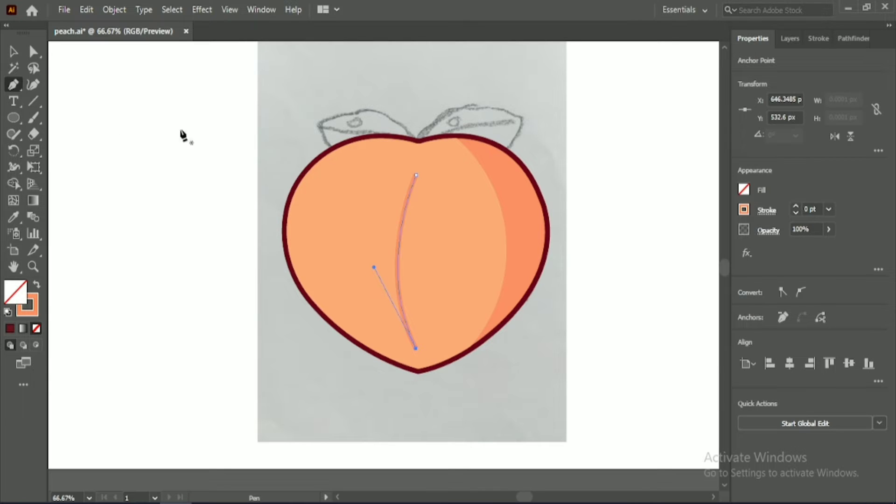
- Bow the crease line further to the left by pulling the handle of its lower anchor
key(a)
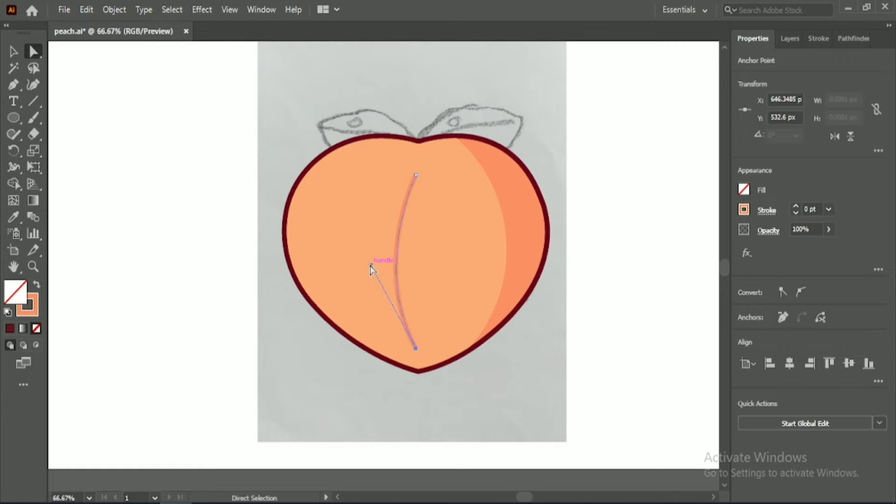
drag(362, 260, 363, 262)
click(597, 252)
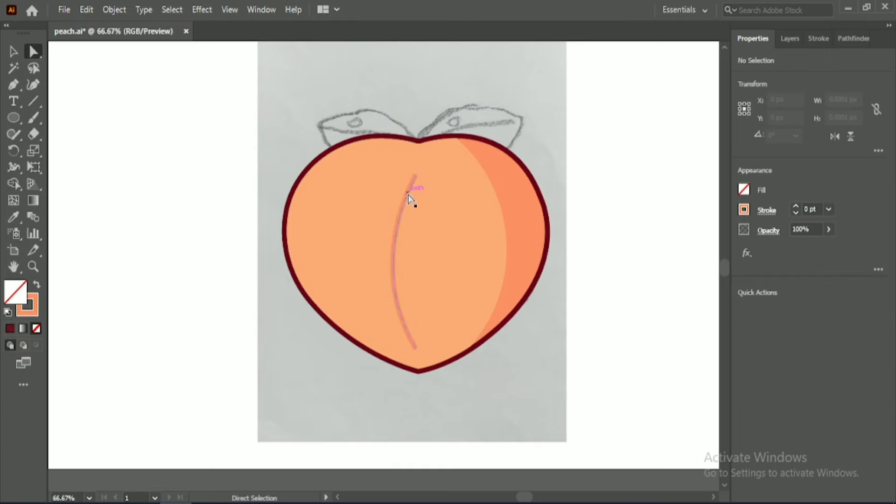
drag(408, 191, 397, 185)
key(v)
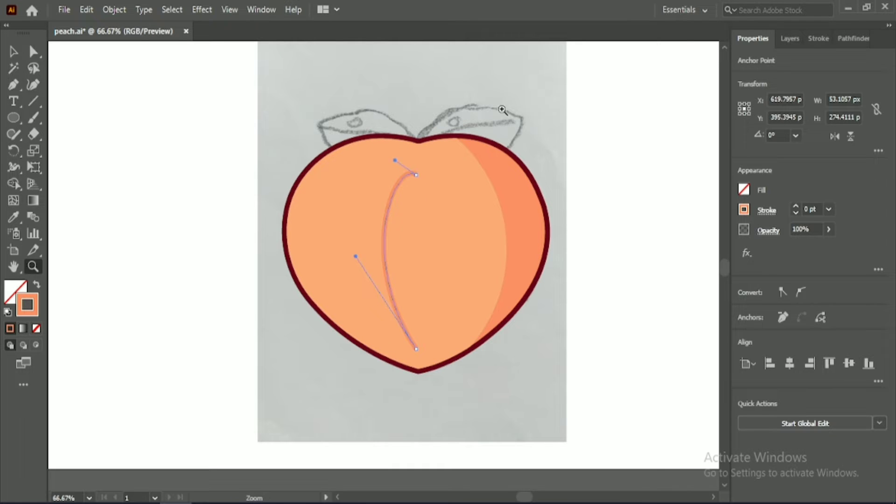
click(512, 166)
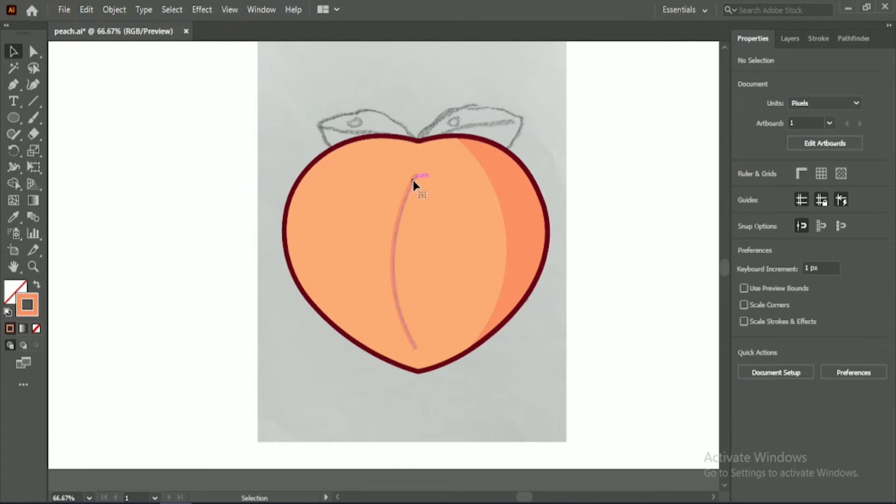
- Give the crease line's stroke round caps and round corners
click(412, 179)
click(818, 38)
click(627, 150)
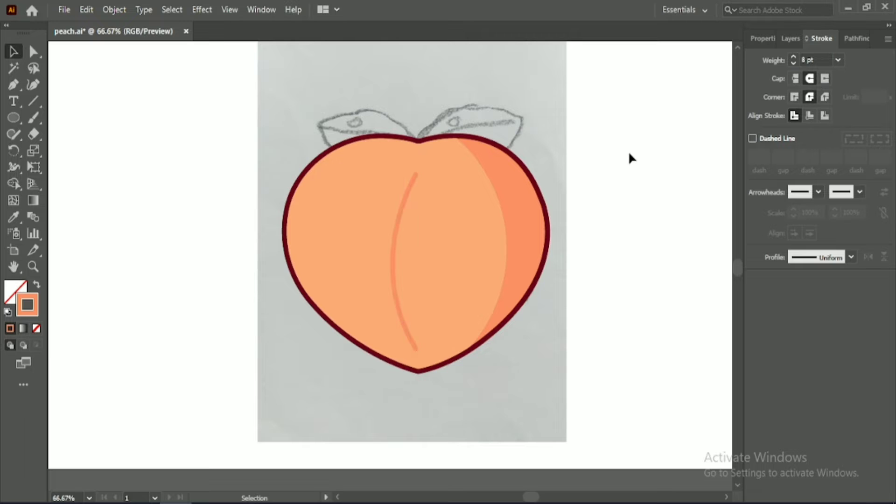
- Set the crease line's stroke weight to 9 pt
click(413, 194)
click(762, 39)
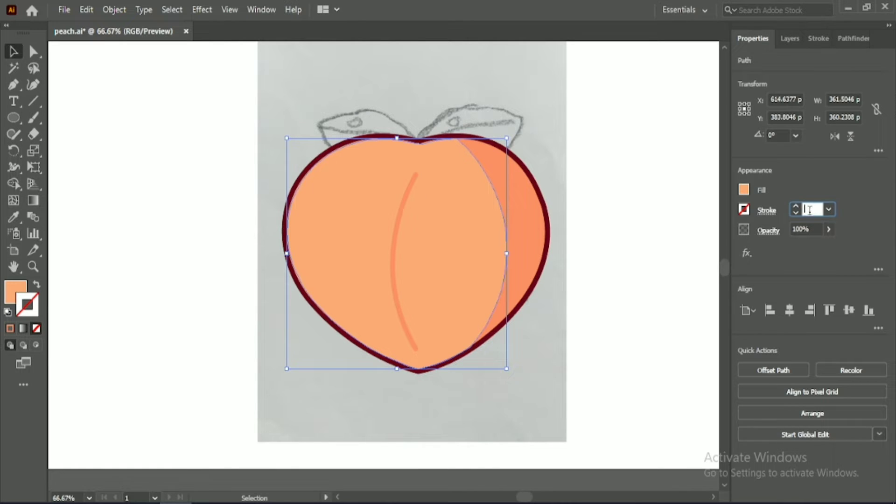
click(395, 247)
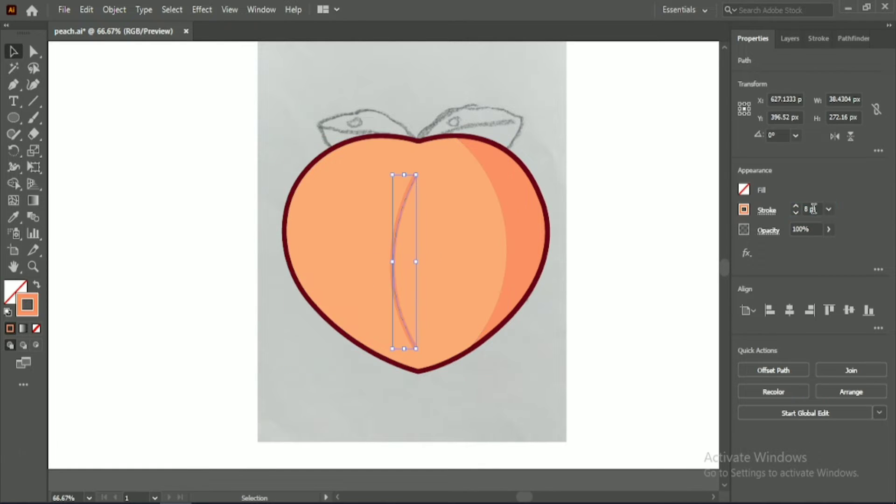
click(685, 260)
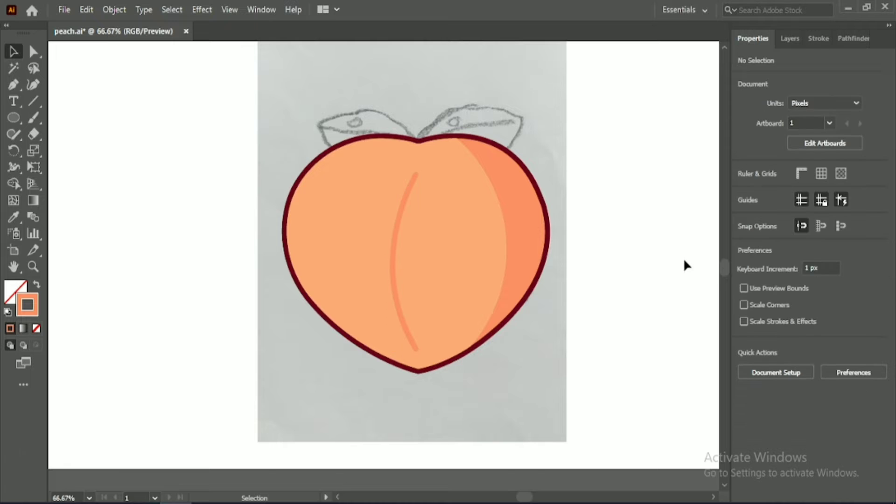
- Nudge the crease line up slightly and apply the width profile that tapers evenly at both ends
click(396, 229)
click(766, 210)
click(850, 256)
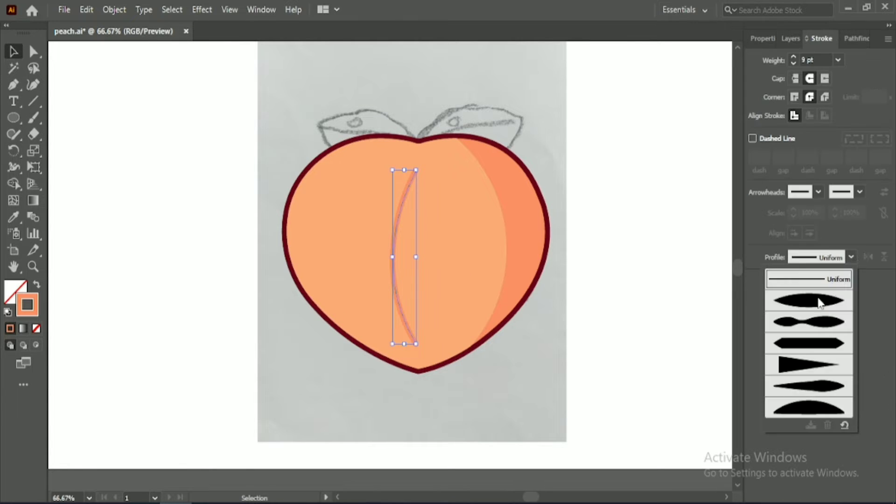
click(819, 300)
click(680, 182)
click(394, 235)
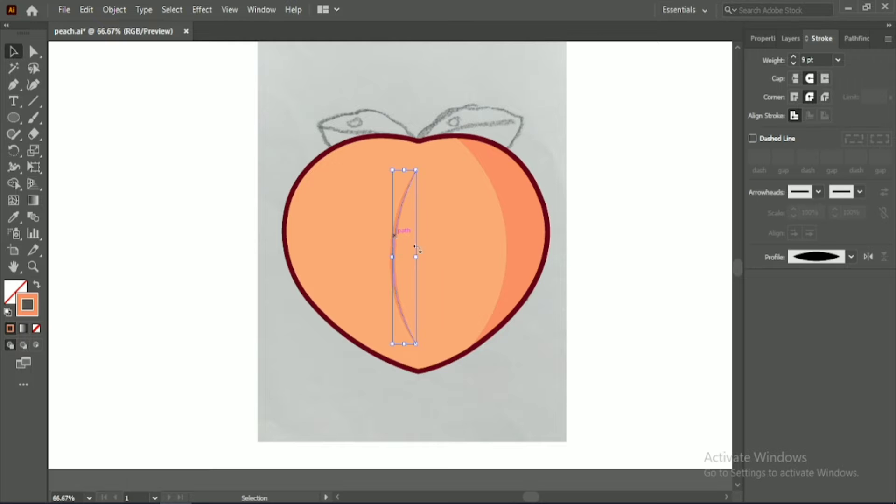
click(316, 336)
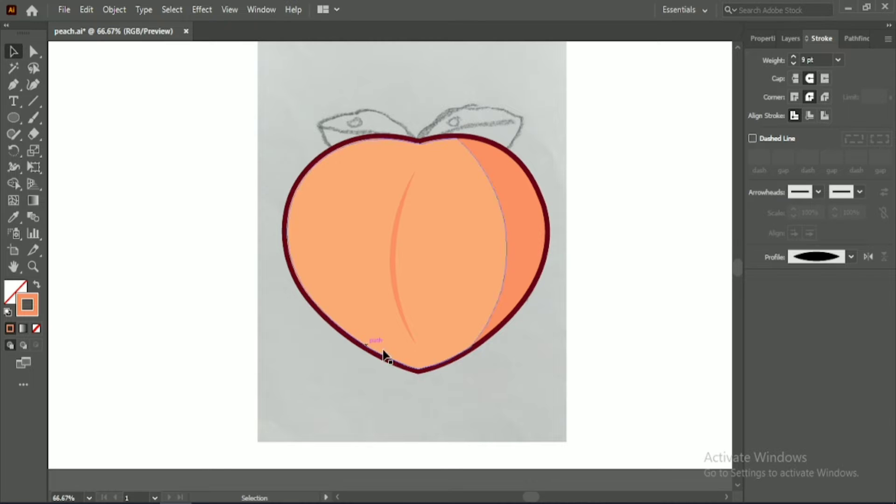
- Draw a small upright ellipse to the left of the peach as an eye and fill it with the dark maroon swatch
scroll(387, 356, up, 1)
scroll(388, 358, up, 3)
drag(120, 139, 150, 184)
click(13, 217)
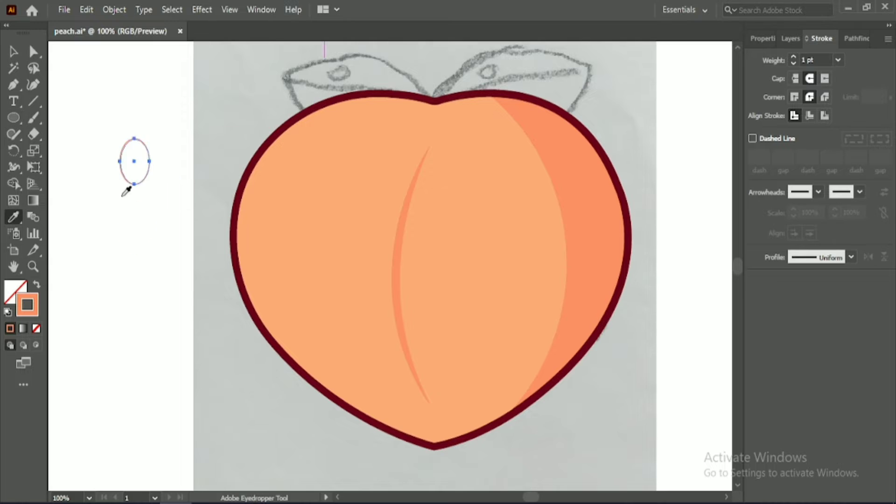
scroll(126, 186, up, 5)
click(54, 101)
key(v)
scroll(152, 279, down, 5)
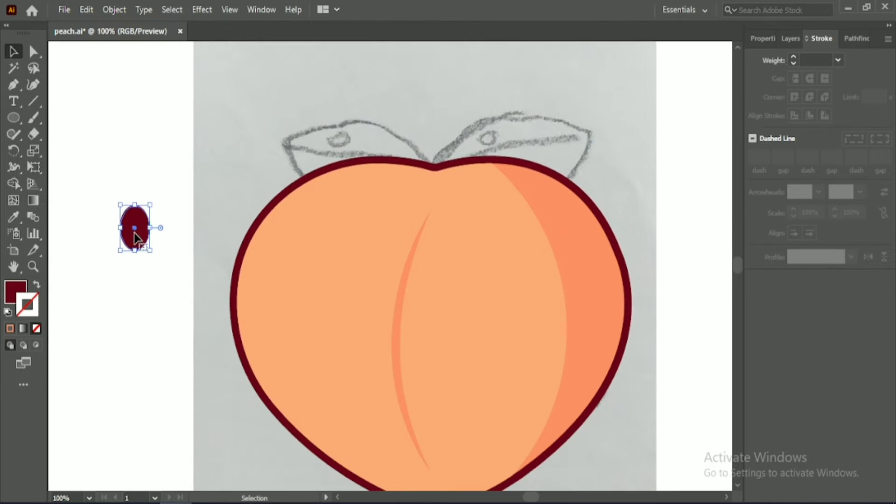
click(116, 286)
- Add a small upright ellipse inside the upper part of the eye and fill it white as a highlight
scroll(116, 287, up, 1)
drag(116, 129, 146, 187)
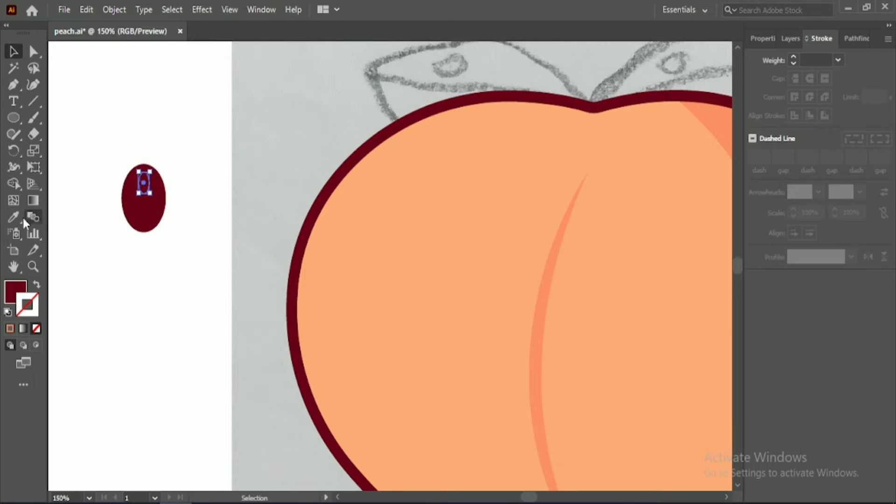
click(17, 217)
click(75, 173)
scroll(137, 276, up, 2)
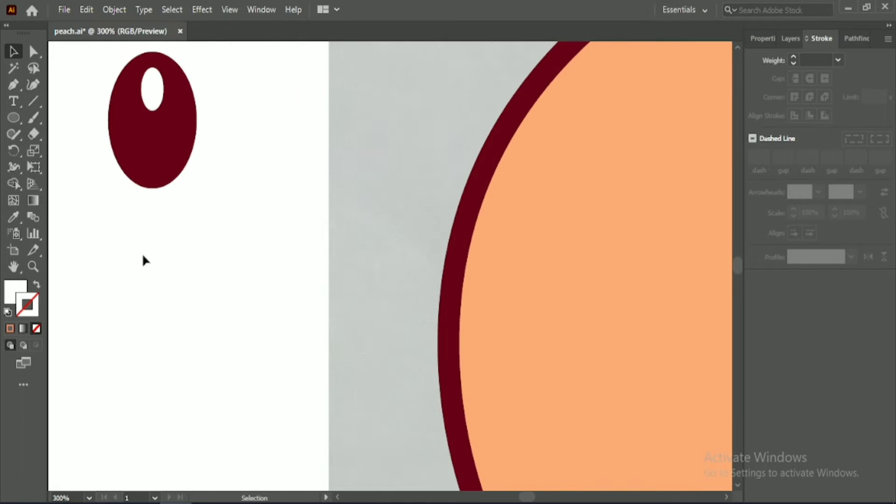
- Tilt the white highlight clockwise and move it to the upper-left edge of the eye
click(151, 90)
drag(168, 114, 127, 147)
click(186, 238)
scroll(150, 327, up, 3)
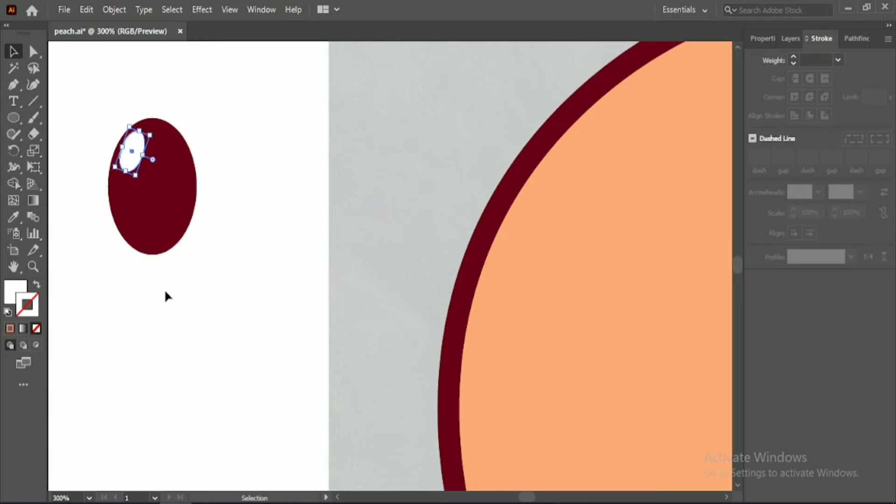
- Draw a cheek ellipse about 68 by 47 px below and right of the eye and fill it with the pink swatch
mouse_move(165, 225)
mouse_down()
mouse_move(232, 295)
mouse_move(322, 364)
mouse_move(352, 340)
mouse_move(351, 359)
mouse_up()
key(i)
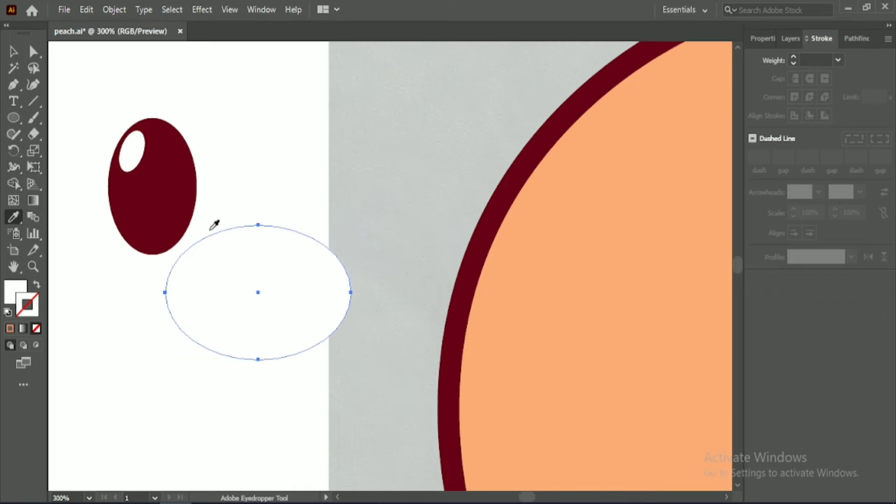
scroll(390, 224, down, 4)
drag(530, 498, 535, 497)
scroll(536, 485, up, 3)
scroll(539, 480, up, 3)
click(674, 114)
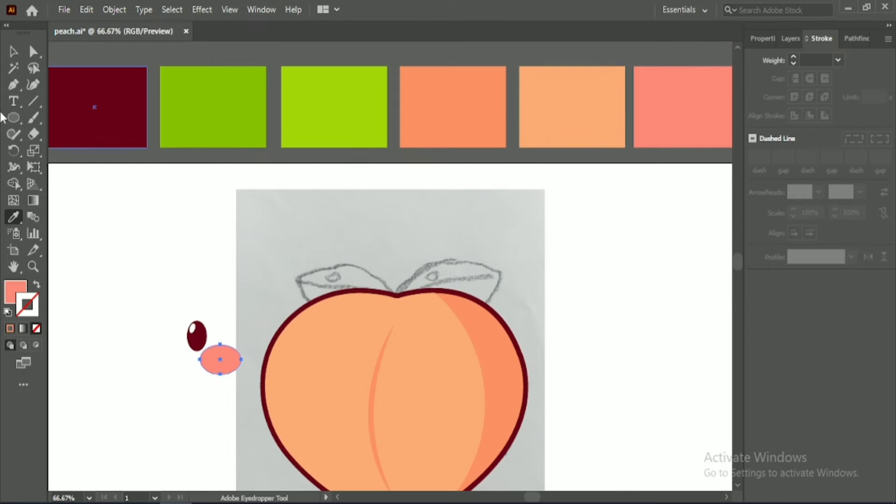
click(14, 52)
click(188, 394)
- Move the pink cheek up and left so it overlaps the lower edge of the eye
scroll(188, 394, down, 4)
scroll(218, 376, up, 1)
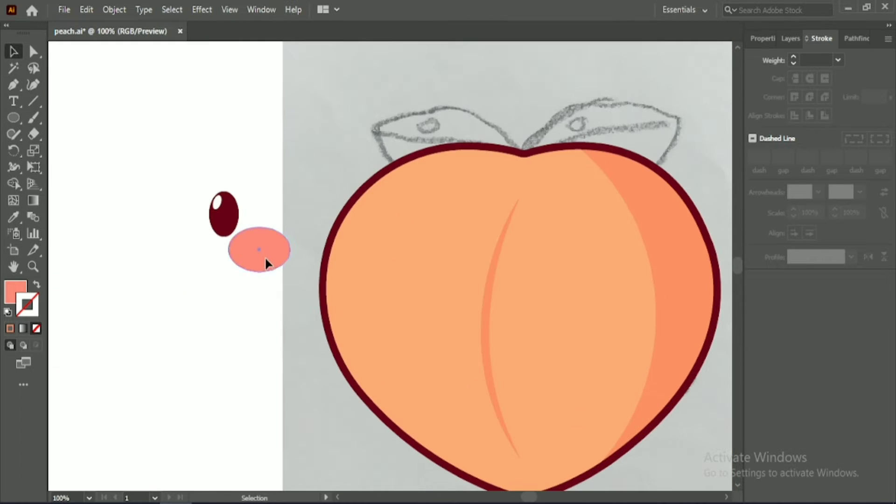
drag(266, 264, 255, 258)
click(209, 173)
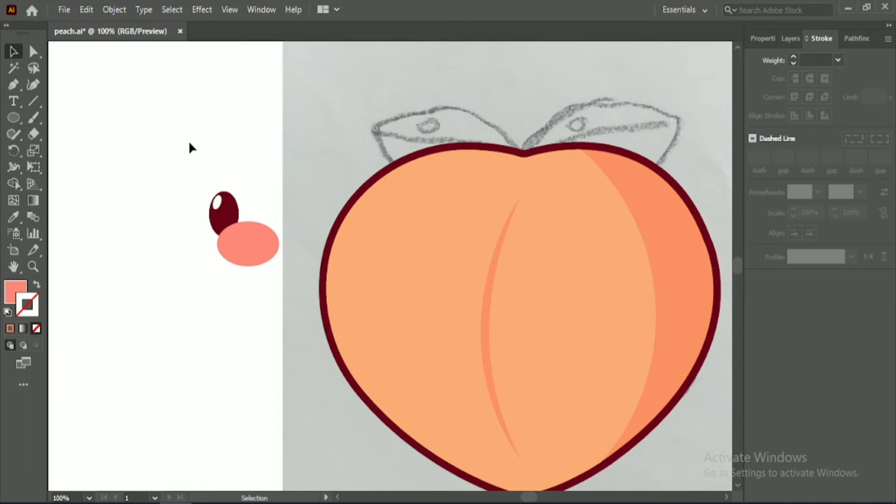
- Group the eye, highlight and cheek, and place a copy of the group to their left
drag(188, 143, 164, 244)
click(762, 39)
click(770, 423)
- Ungroup the left eye copy and move its pink cheek to the outer left side of that eye
right_click(164, 244)
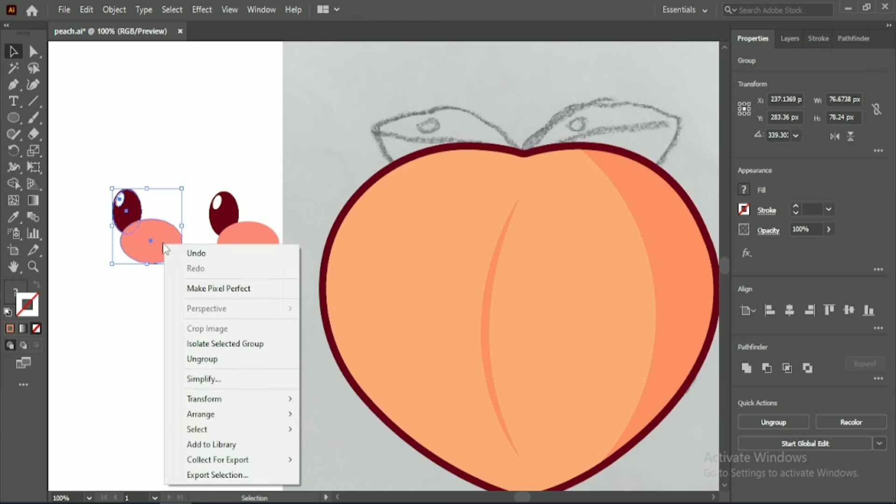
click(202, 358)
click(150, 314)
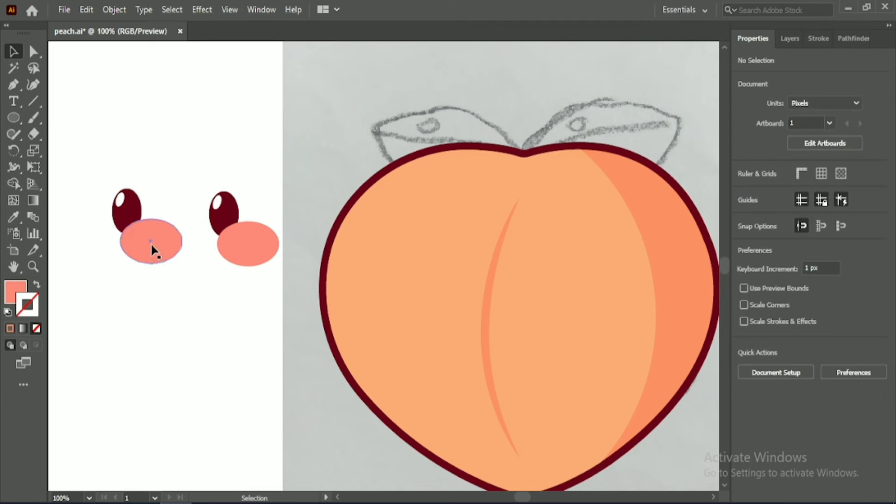
drag(128, 242, 102, 242)
click(100, 169)
click(116, 243)
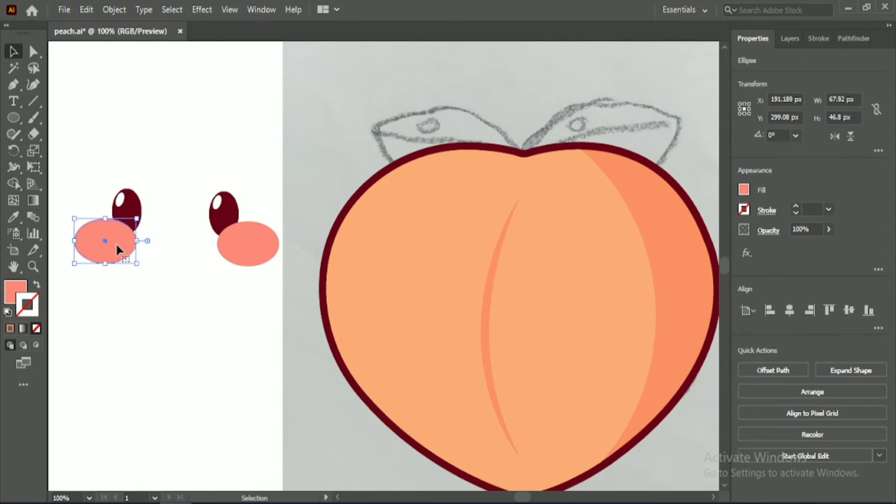
key(Right)
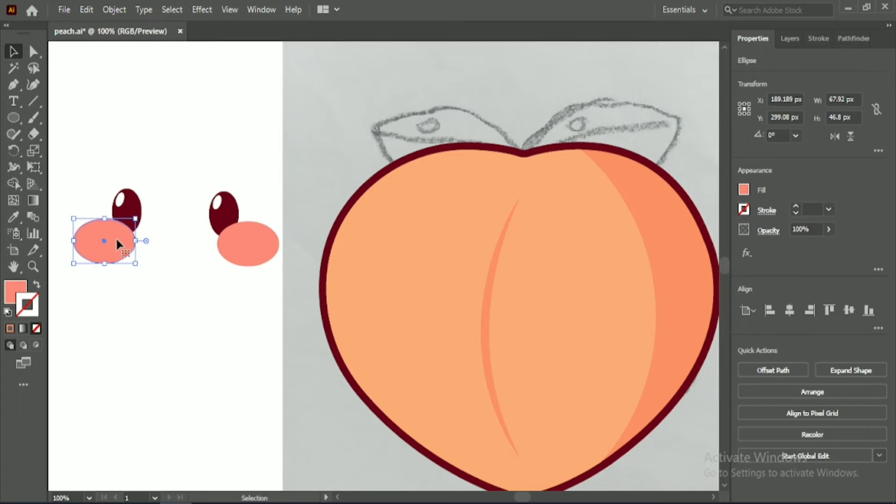
- Ungroup the right-hand eye set and send both pink cheeks behind the eyes
shift+click(244, 239)
right_click(244, 239)
click(187, 317)
click(247, 245)
click(772, 422)
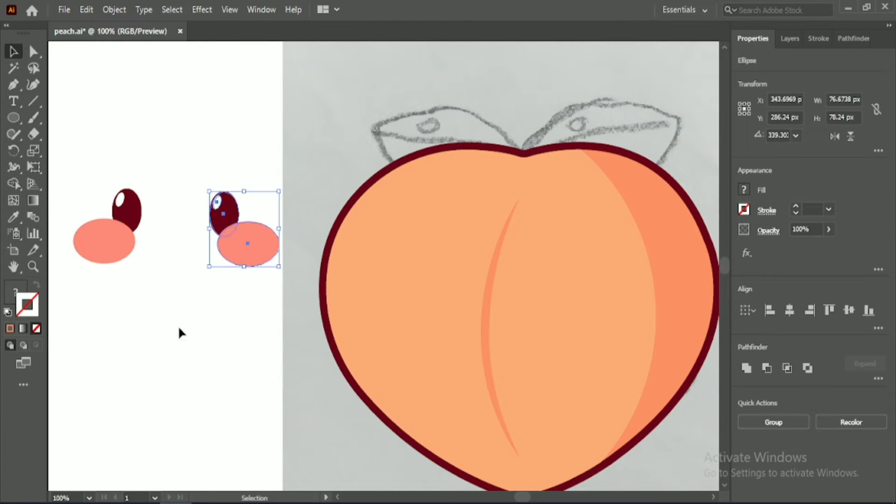
click(178, 328)
click(246, 242)
shift+click(113, 245)
right_click(105, 244)
mouse_move(150, 372)
click(294, 476)
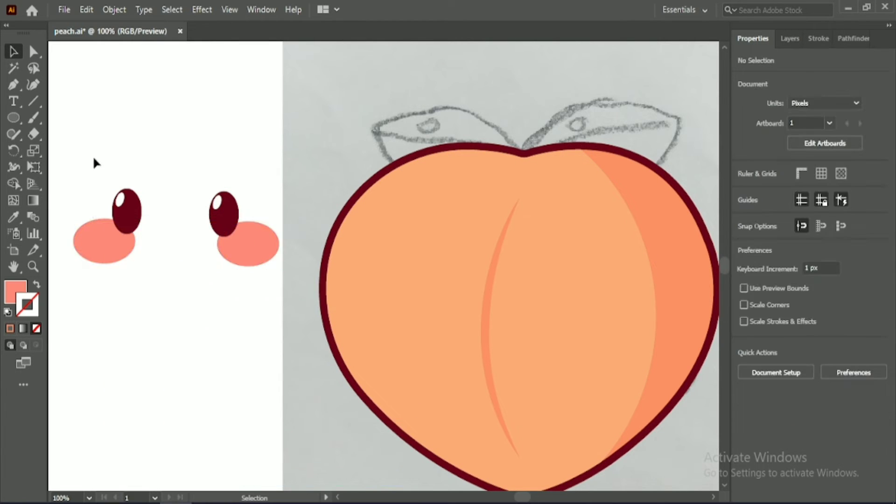
- Group each eye with its highlight and cheek as two separate sets
drag(93, 155, 244, 261)
drag(220, 163, 272, 286)
click(775, 423)
drag(111, 153, 129, 261)
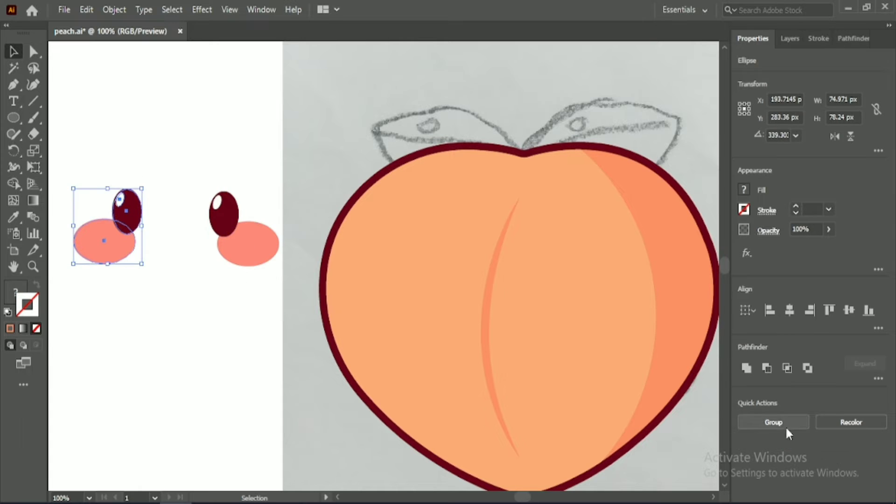
click(784, 426)
- Place the two eye groups on the peach on either side of the crease and enlarge both slightly together
drag(235, 256, 569, 307)
drag(108, 243, 405, 298)
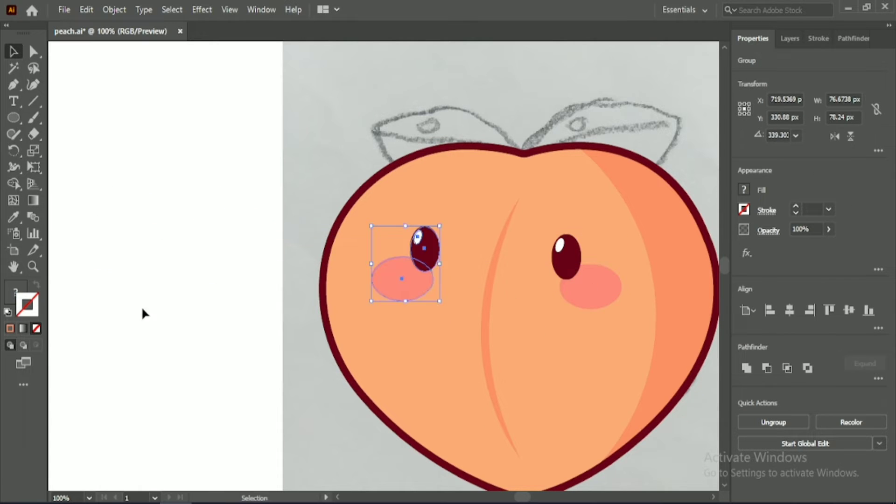
click(140, 306)
scroll(125, 308, down, 2)
click(402, 254)
shift+click(600, 256)
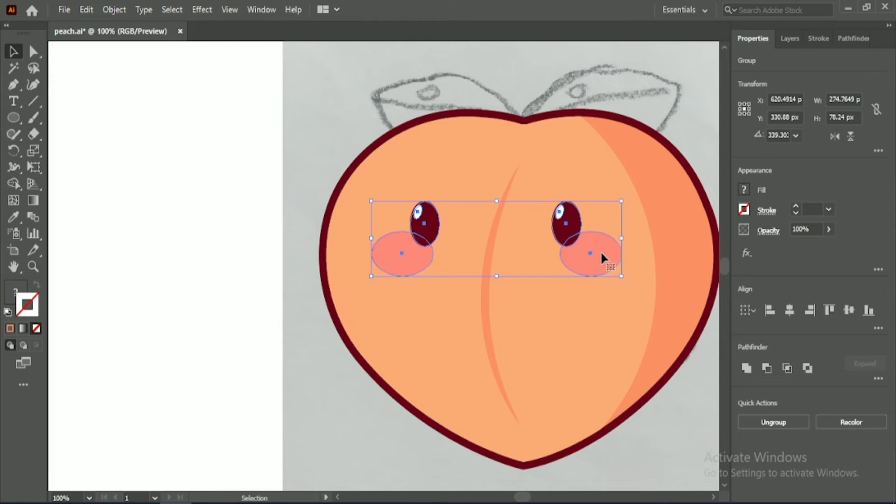
mouse_move(601, 253)
mouse_down()
mouse_move(584, 267)
mouse_move(602, 256)
mouse_move(594, 267)
mouse_up()
- Try to centre the eye groups horizontally on the peach body, then undo the alignment
shift+click(678, 306)
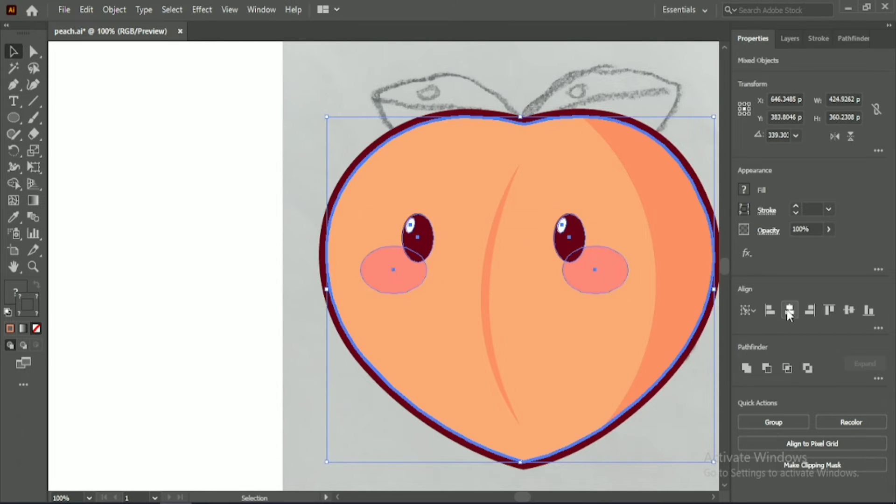
click(789, 310)
key(ctrl+z)
click(150, 249)
click(586, 267)
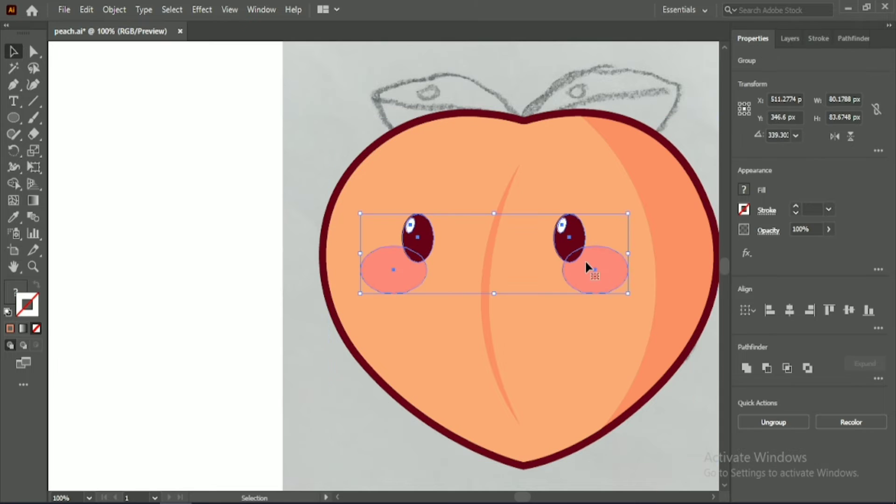
click(248, 317)
- Draw a circle about 147 px wide beside the peach and a horizontal line through its middle with a 10 pt stroke
drag(521, 497, 523, 497)
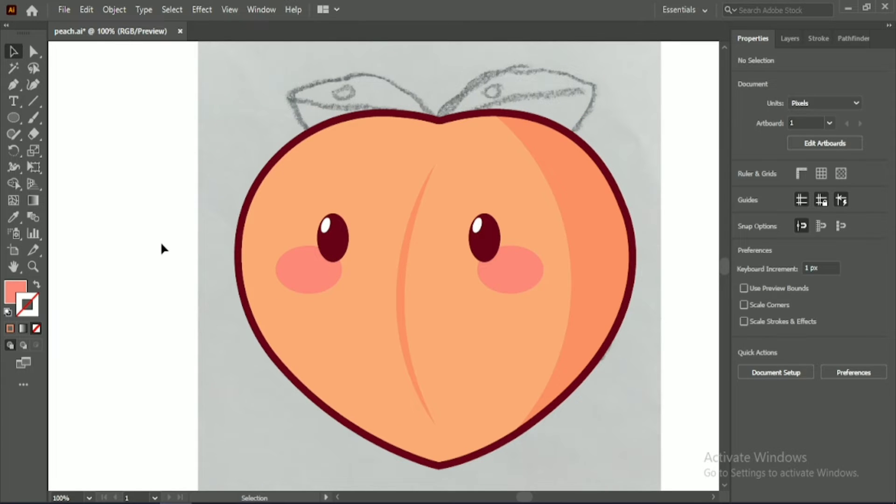
click(13, 117)
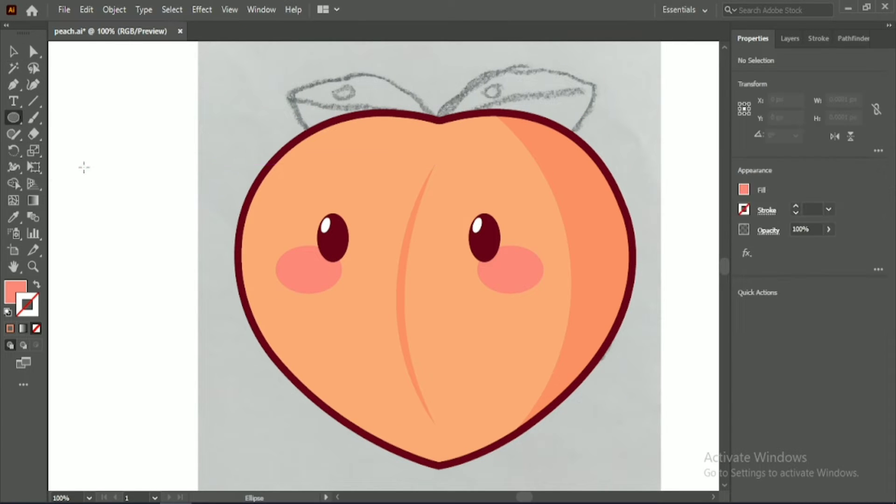
drag(85, 164, 219, 304)
click(13, 51)
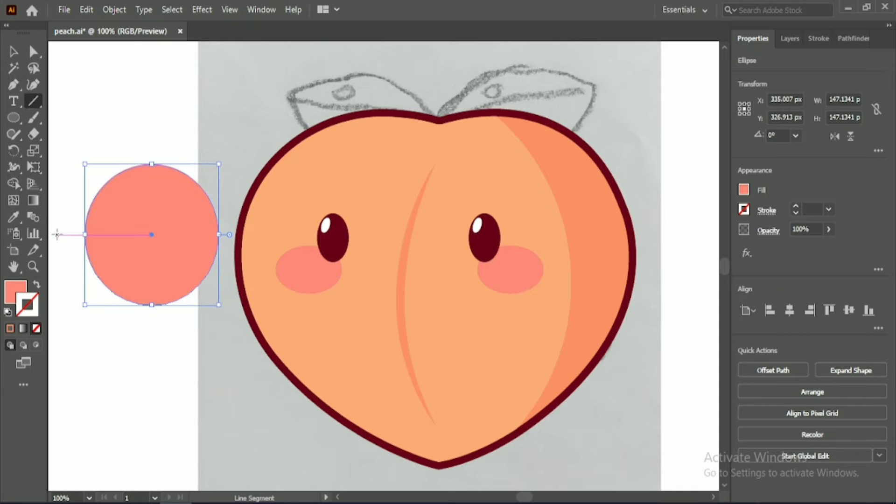
drag(56, 234, 241, 234)
text(v10)
key(Return)
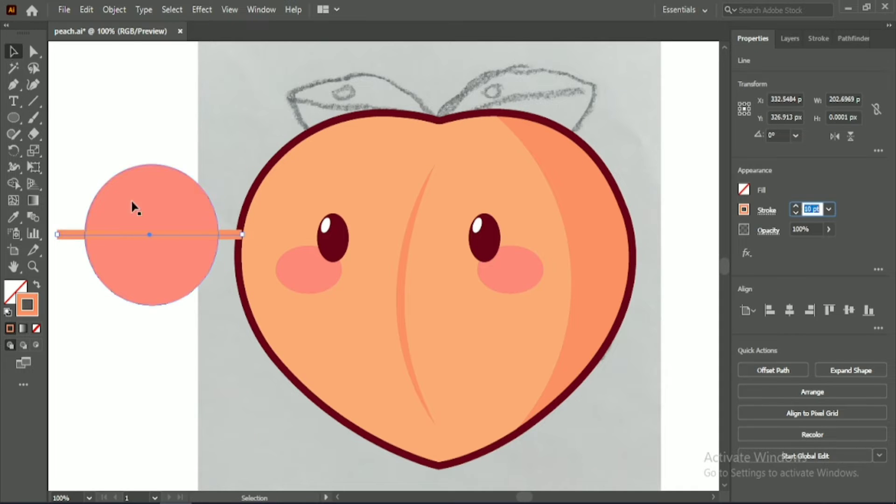
- Centre the line and circle on each other, cut away the upper half with Shape Builder and delete the leftover line
shift+click(132, 207)
click(789, 310)
click(13, 184)
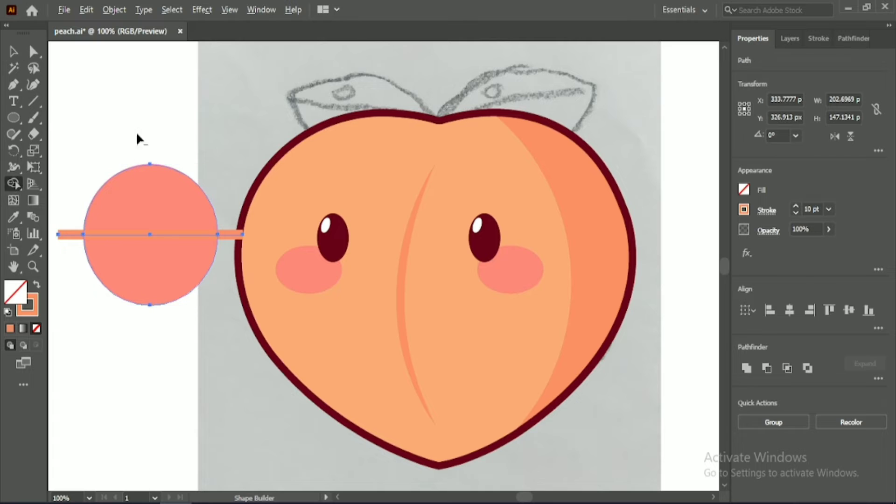
drag(81, 204, 143, 195)
click(15, 52)
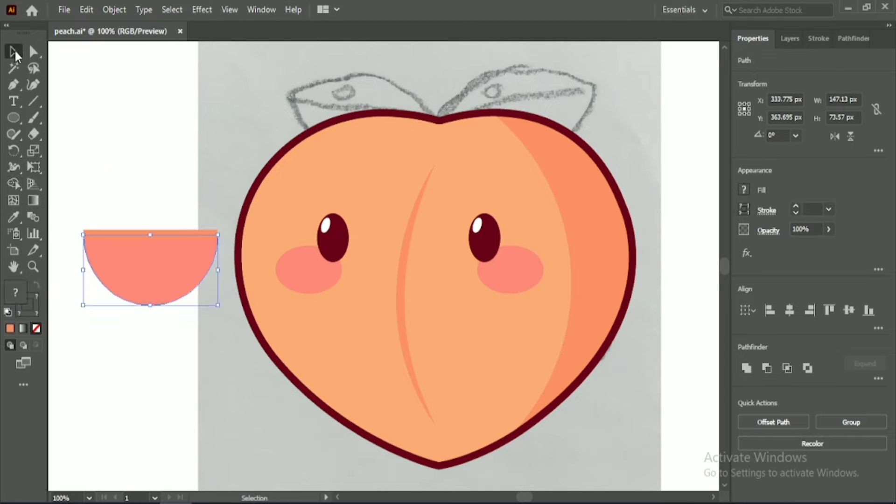
click(107, 168)
drag(144, 266, 151, 294)
drag(139, 182, 161, 238)
key(Delete)
- Fill the half circle with the eye's dark maroon and round its two upper corners to form the mouth
drag(128, 272, 107, 275)
click(15, 217)
click(331, 245)
click(34, 51)
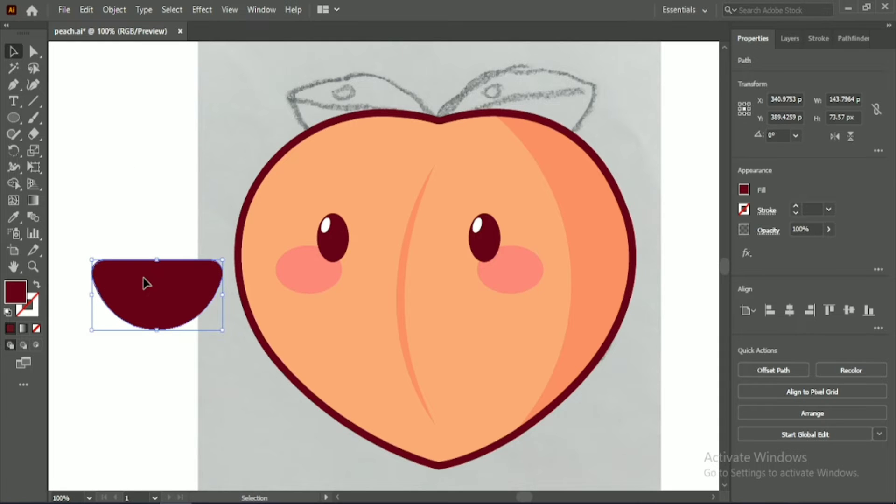
- Duplicate the mouth shape above the original, shrink the copy to about 88 by 45 px and give it the cheek's pink
alt+drag(146, 283, 143, 192)
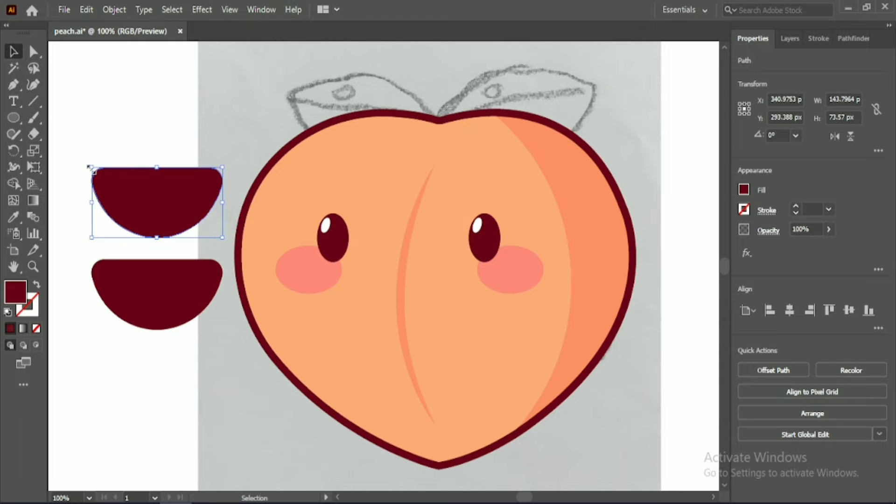
drag(90, 167, 143, 194)
click(11, 222)
click(308, 270)
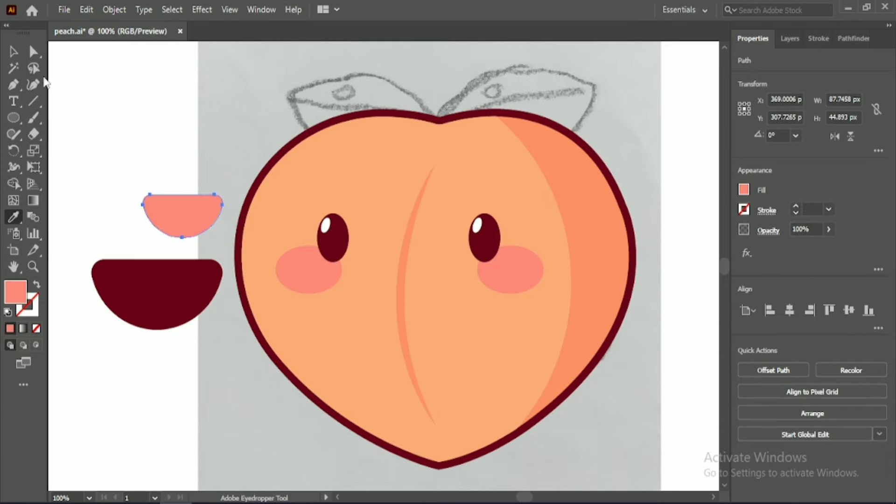
key(v)
- Rotate the pink shape 180°, scale it to about 52 by 27 px and align it to the mouth's centre and bottom edge
drag(232, 249, 140, 180)
drag(180, 247, 168, 289)
drag(199, 259, 178, 280)
drag(157, 228, 166, 316)
click(789, 310)
click(868, 310)
click(175, 350)
click(154, 328)
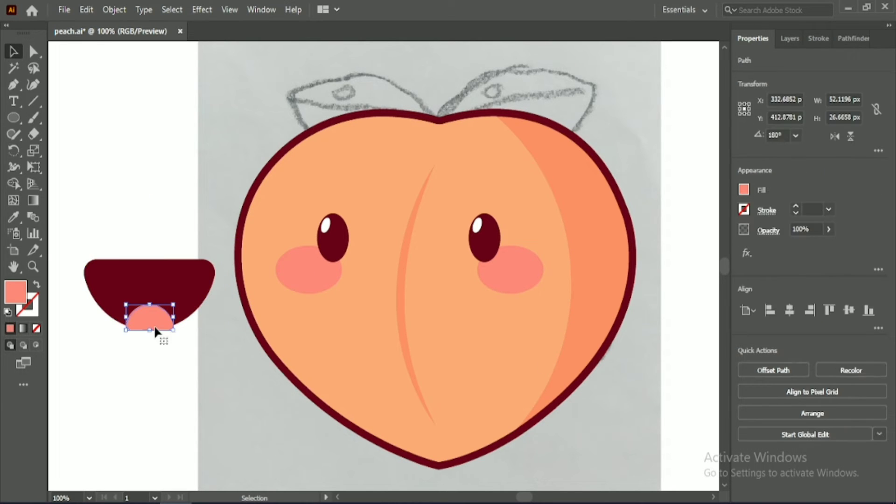
- Nudge the pink tongue up so it sits inside the mouth above its lower edge
key(shift+Up)
key(shift+Up)
key(Down)
key(Down)
key(Down)
key(Down)
click(121, 173)
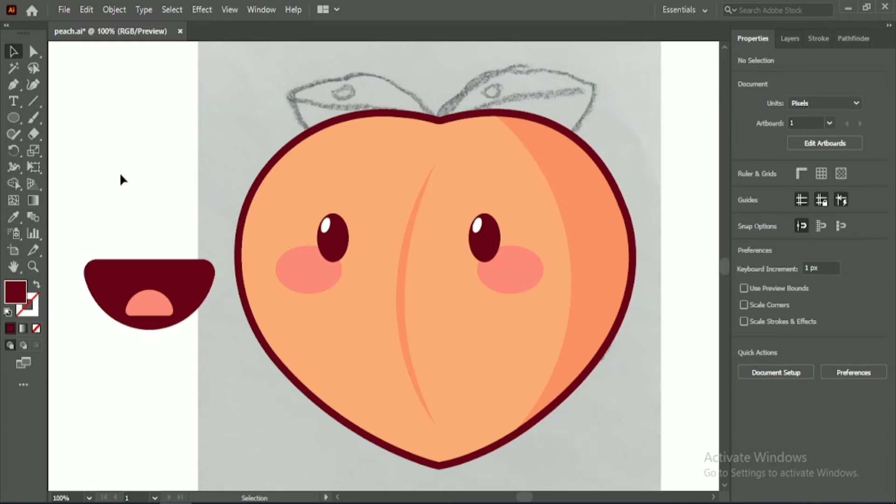
- Build a lens-shaped tongue about 46 by 27 px from overlapping flipped copies of the pink shape and place it in the mouth
scroll(119, 172, up, 2)
scroll(120, 171, down, 3)
drag(176, 357, 216, 234)
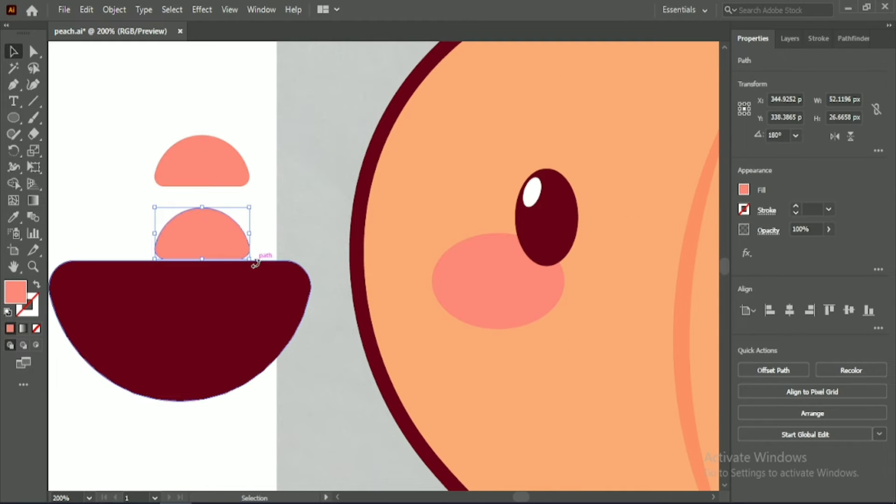
drag(255, 263, 148, 203)
drag(201, 230, 202, 160)
drag(187, 115, 168, 187)
alt+click(240, 139)
key(v)
click(202, 105)
click(208, 156)
drag(171, 188, 185, 342)
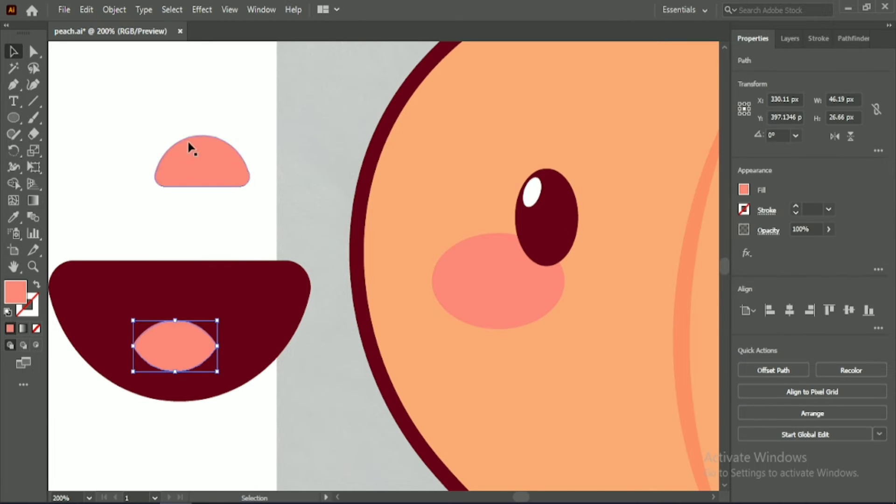
- Delete the leftover pink half circle and centre the lens-shaped tongue horizontally on the mouth
click(191, 151)
key(Delete)
drag(198, 228, 218, 374)
click(789, 310)
click(223, 219)
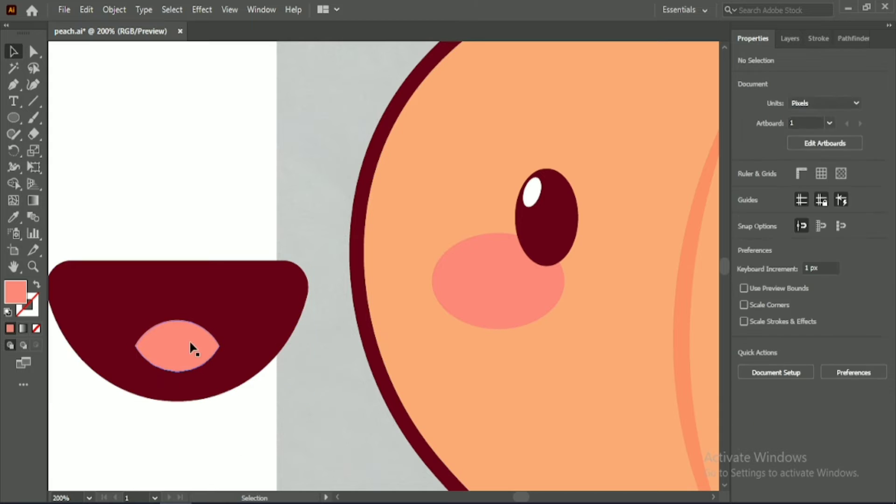
- Enlarge the tongue in two stages and align it horizontally with the centre of the mouth after each
click(190, 343)
drag(135, 320, 114, 307)
drag(160, 206, 195, 370)
click(789, 310)
click(234, 441)
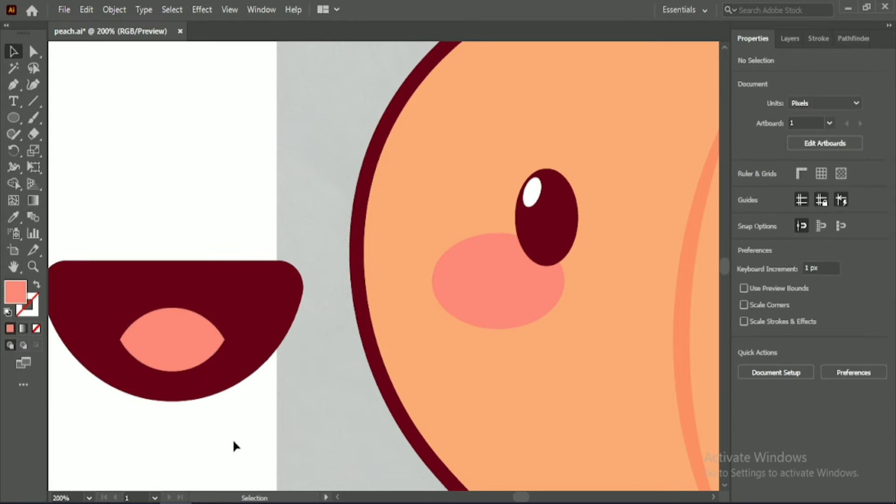
scroll(233, 442, down, 3)
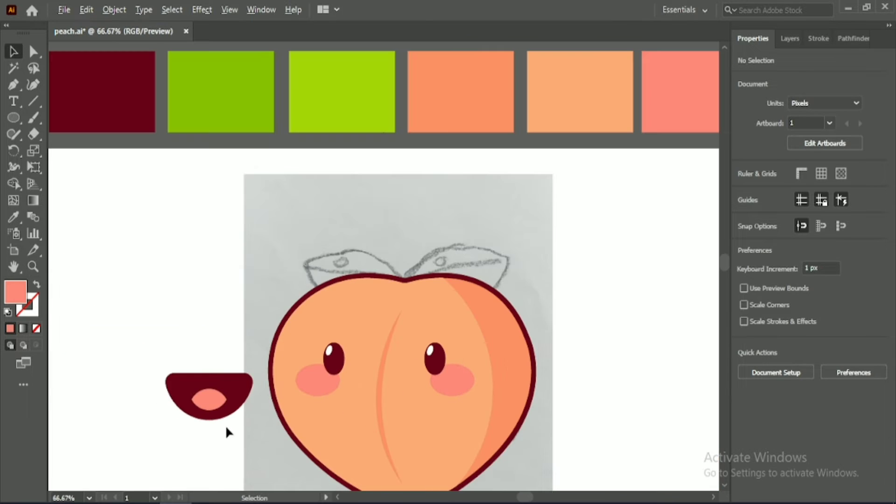
click(208, 400)
drag(191, 388, 185, 384)
drag(199, 341, 232, 424)
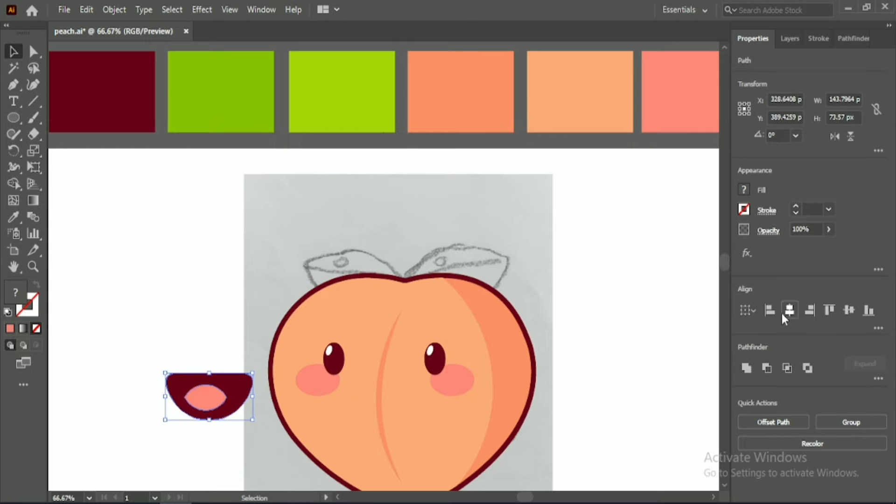
click(788, 311)
- Scale the mouth and tongue down together to about 96 by 49 px and group them
scroll(206, 303, down, 1)
drag(191, 306, 222, 372)
click(838, 423)
- Centre the mouth group horizontally on the peach, then move it slightly left and down to sit below and between the cheeks
shift+click(518, 346)
click(519, 341)
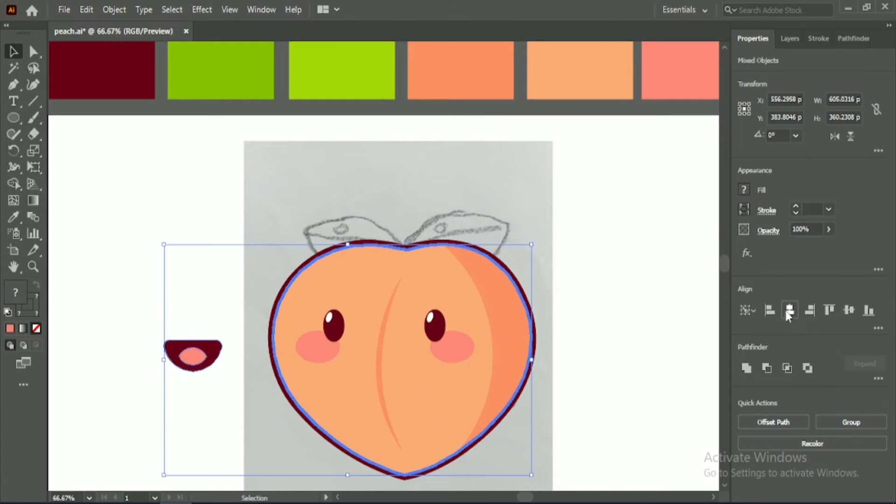
click(789, 311)
click(625, 334)
drag(404, 357, 384, 381)
click(213, 382)
- Ungroup the mouth, enlarge the tongue to about 51 by 28 px, centre it horizontally on the mouth and regroup them
scroll(225, 367, up, 1)
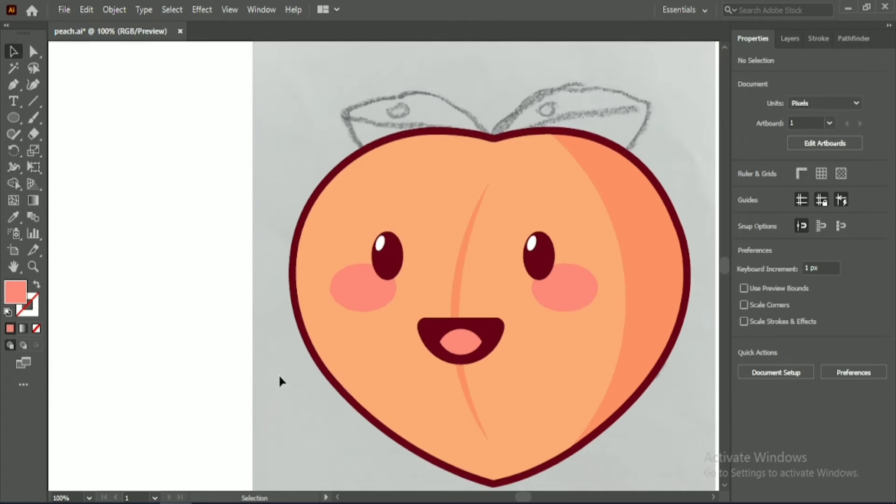
scroll(278, 374, up, 1)
click(420, 274)
key(ctrl+shift+a)
click(408, 285)
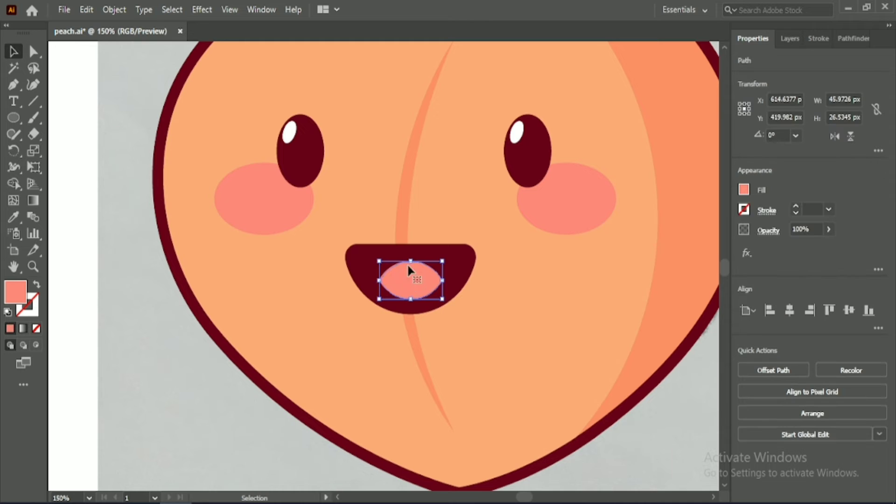
drag(379, 280, 411, 259)
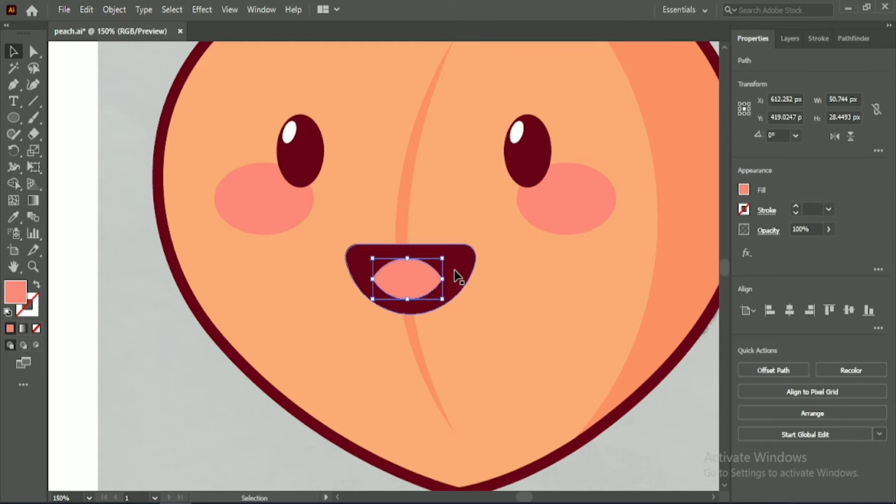
shift+click(457, 275)
click(790, 310)
click(825, 419)
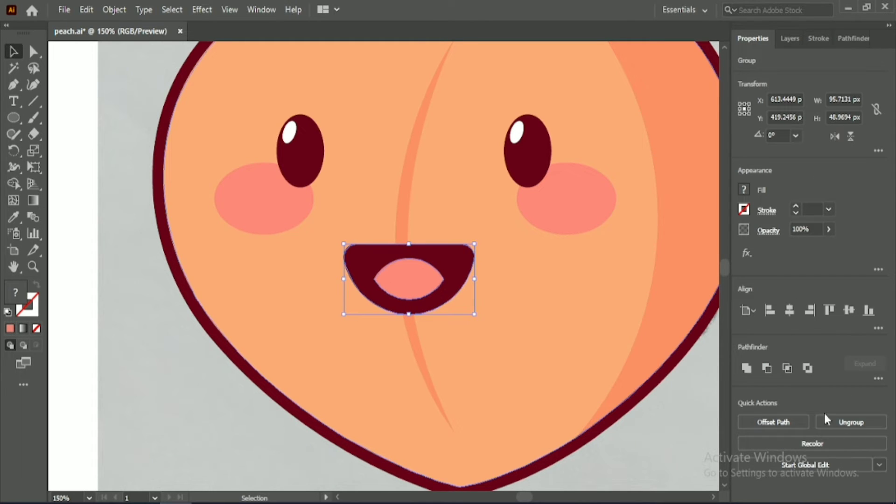
click(81, 354)
- Draw a curved path with the Pen tool just inside the peach's upper-left outline as a highlight
scroll(81, 353, up, 5)
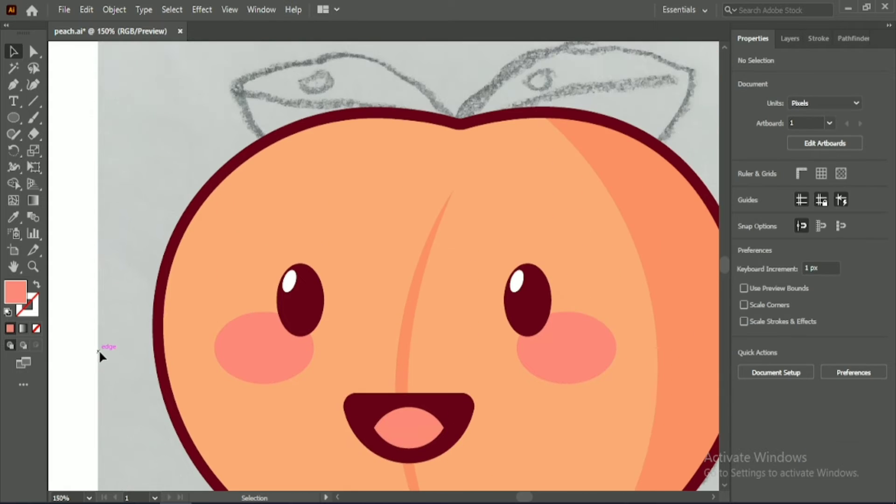
click(14, 86)
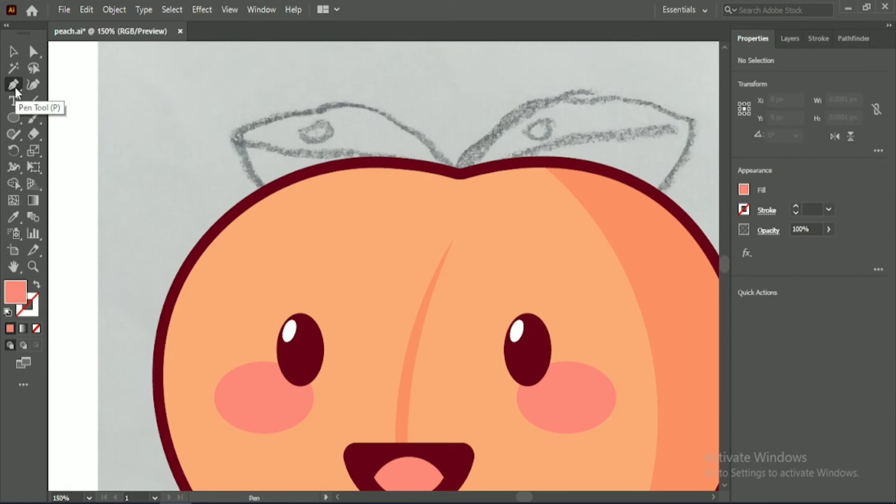
click(310, 205)
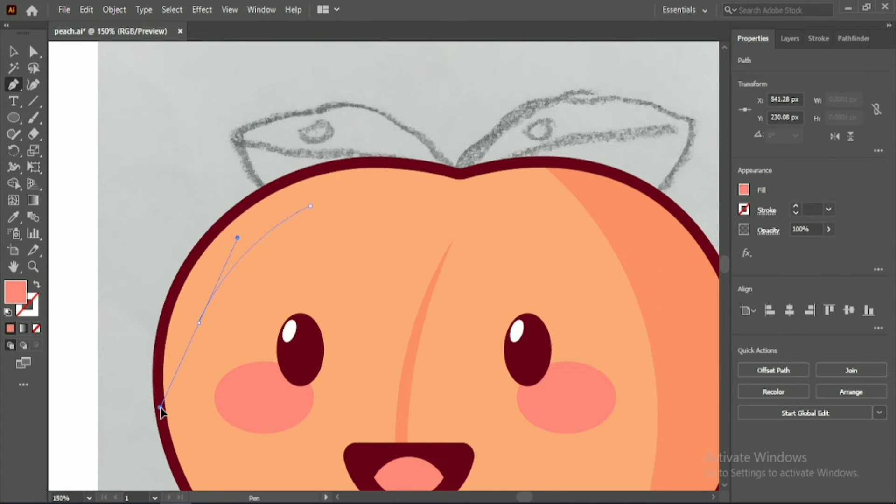
drag(160, 409, 160, 406)
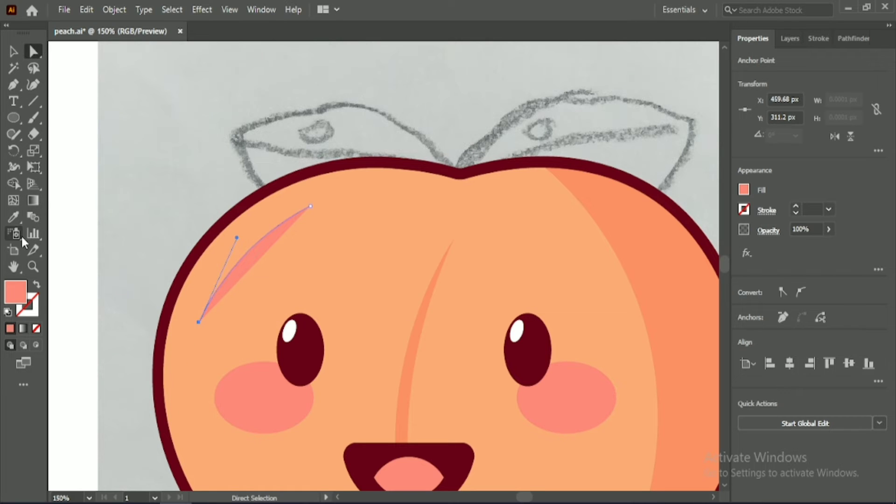
- Give the highlight path a white 11 pt stroke with no fill and apply a tapered, one-sided width profile
click(14, 217)
click(37, 286)
scroll(811, 208, up, 10)
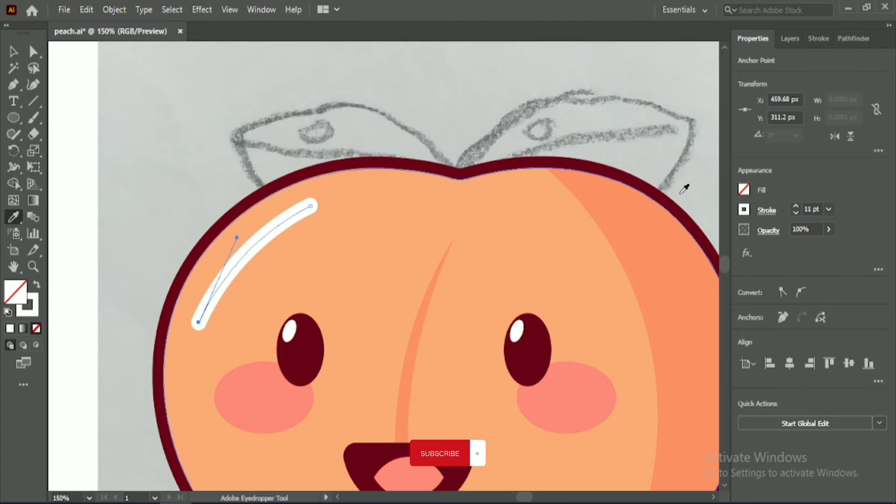
click(818, 38)
click(845, 257)
click(822, 407)
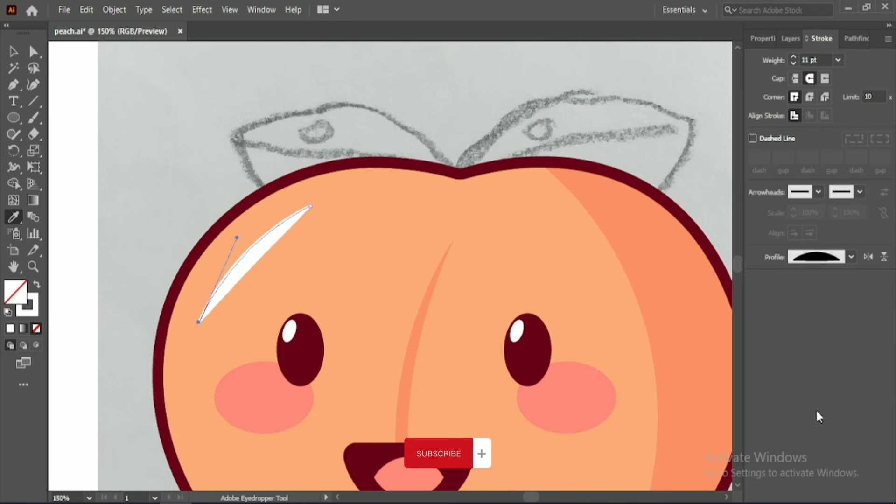
- Reshape the white highlight curve by adjusting its end points and curve handle so it follows the peach's upper-left outline
click(14, 52)
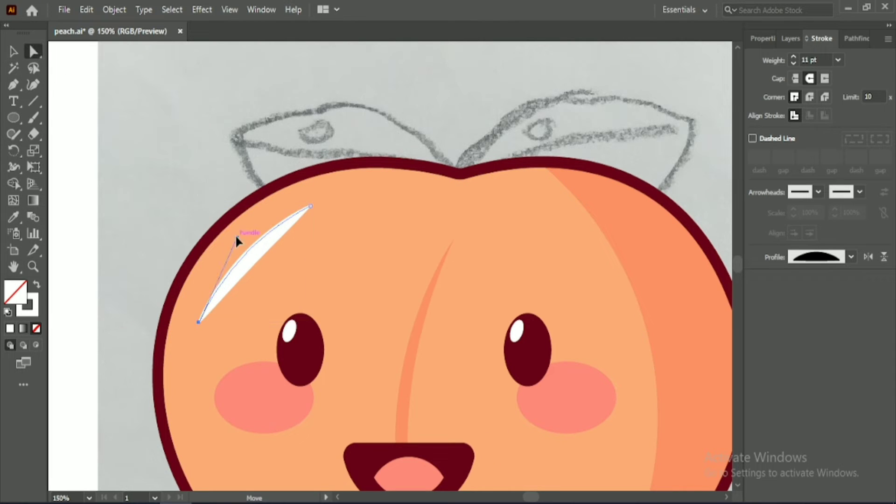
key(a)
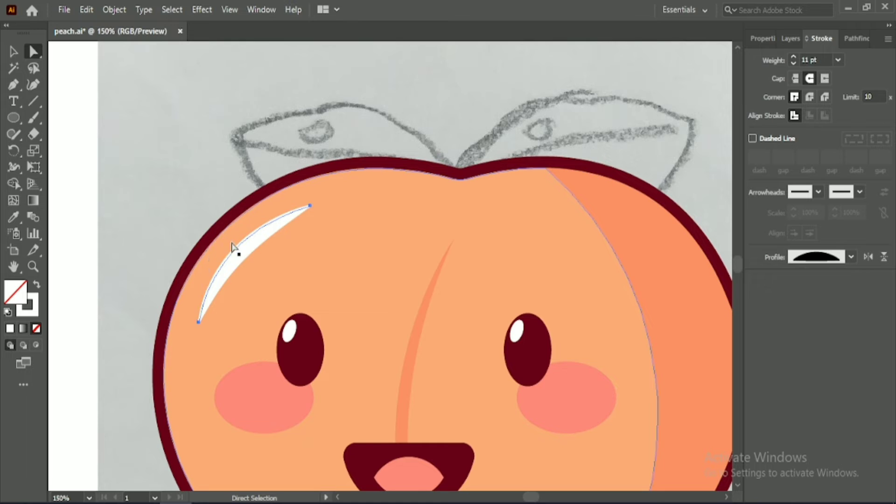
drag(214, 226, 218, 223)
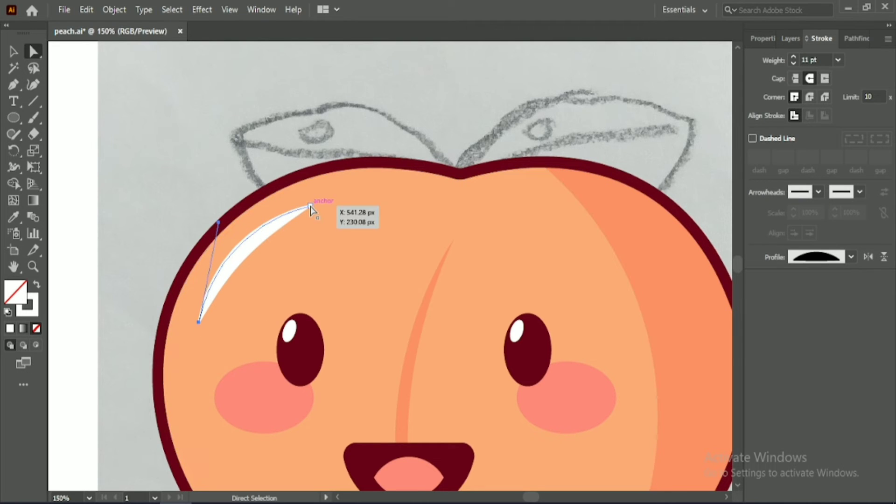
drag(309, 205, 311, 195)
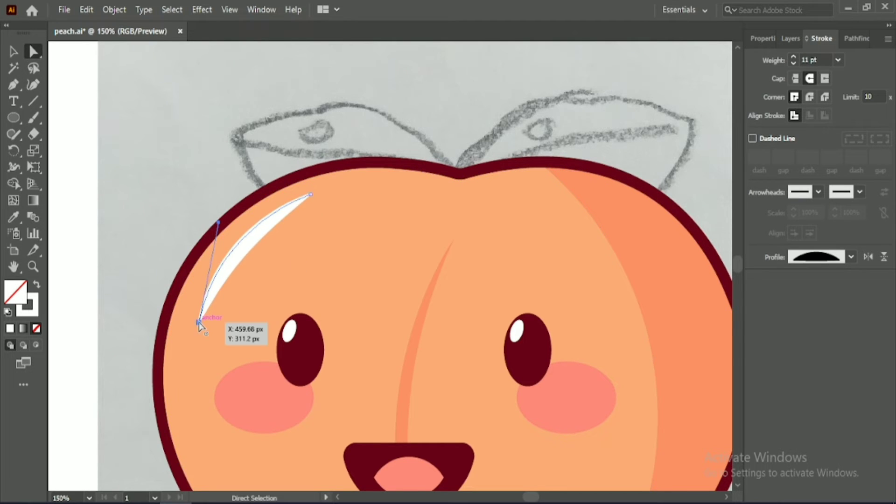
drag(200, 321, 184, 322)
drag(309, 194, 390, 207)
- Add a small tilted white oval beyond the highlight's upper end and a larger copy just right of the peach's top notch
click(37, 286)
mouse_move(358, 193)
mouse_down()
mouse_move(346, 188)
mouse_move(360, 194)
mouse_up()
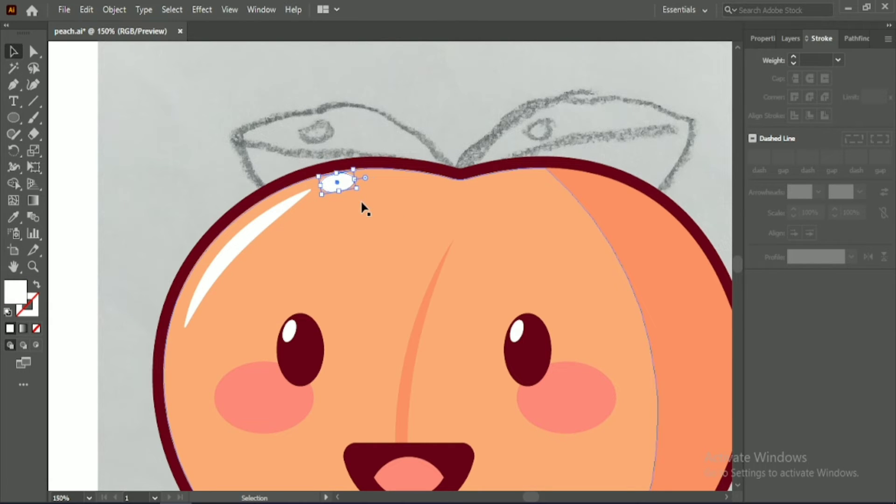
drag(340, 181, 511, 187)
click(477, 100)
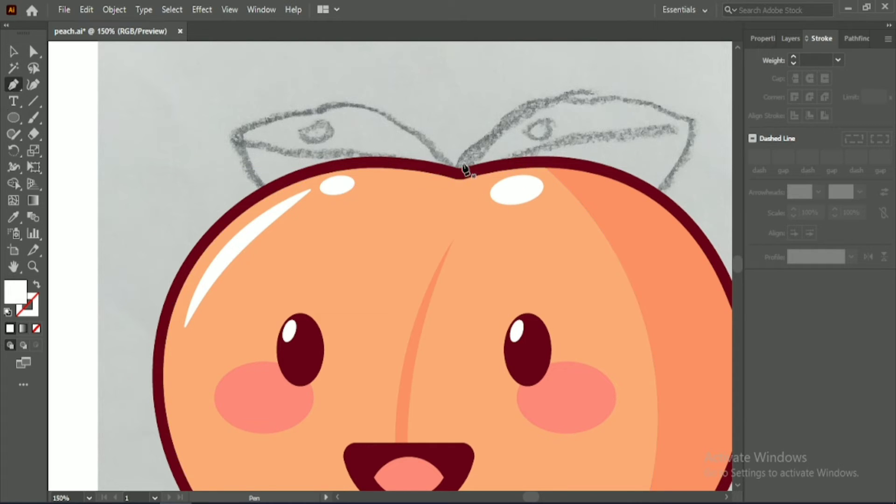
- Trace the right leaf with the Pen tool as a closed, unfilled shape with a white stroke, extending its lower part over the peach
mouse_move(692, 123)
mouse_down()
mouse_move(760, 214)
mouse_move(692, 190)
mouse_up()
click(516, 121)
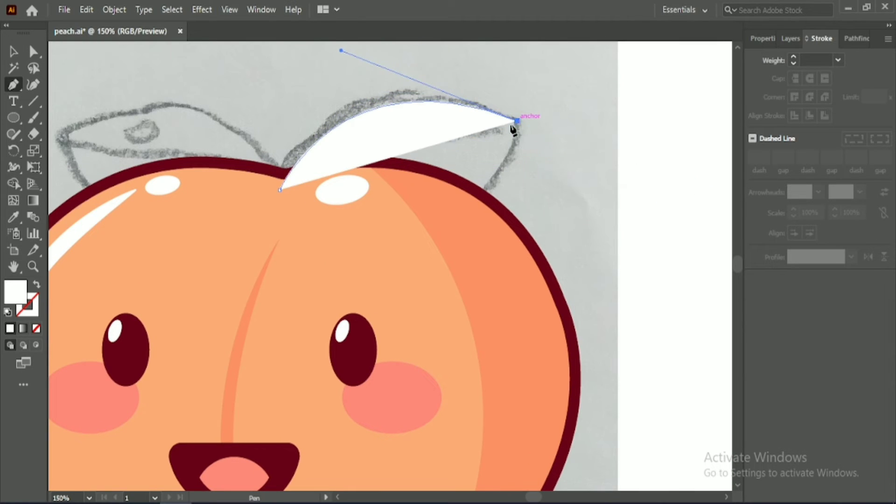
click(36, 284)
mouse_move(418, 252)
mouse_down()
mouse_move(344, 251)
mouse_move(332, 280)
mouse_up()
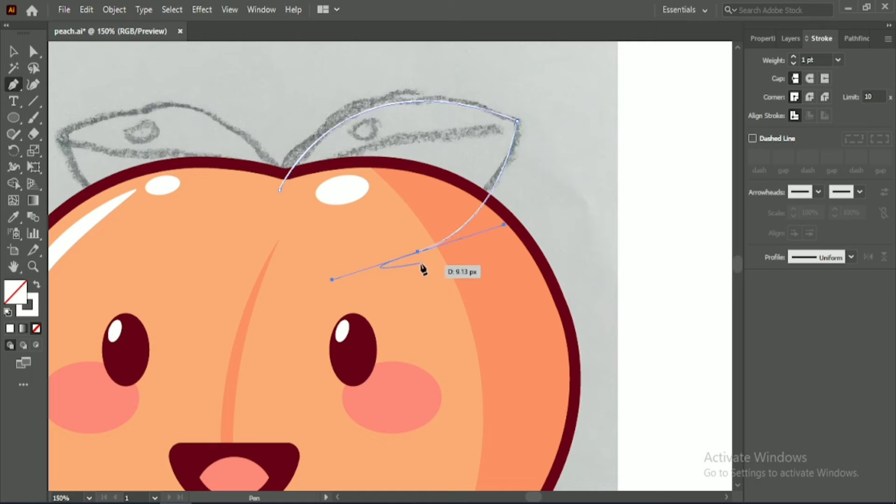
click(418, 253)
click(279, 189)
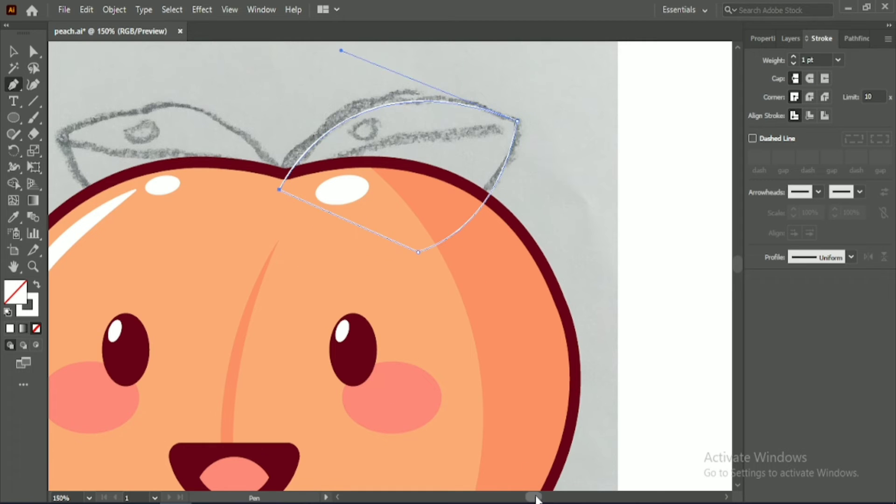
- Trace the left leaf of the sketch with the Pen tool as a closed curved shape whose lower part overlaps the peach
drag(536, 500, 529, 499)
click(537, 185)
drag(305, 135, 180, 228)
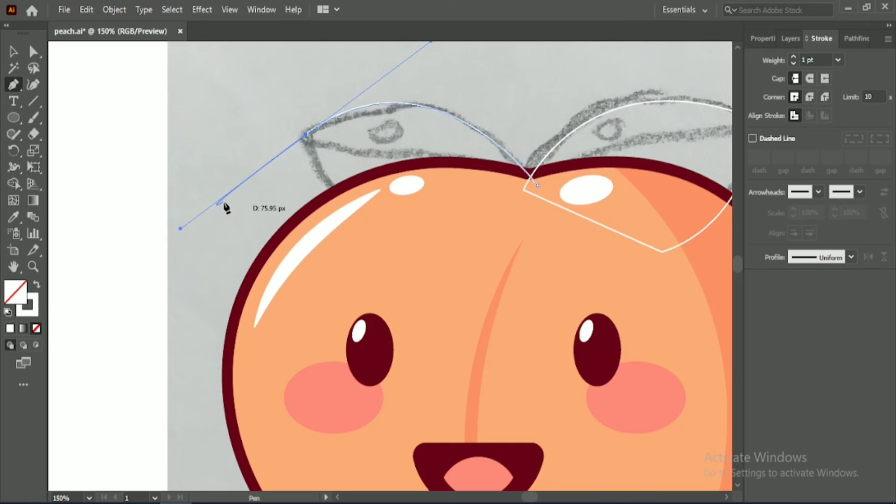
drag(400, 215, 400, 217)
drag(398, 259, 413, 272)
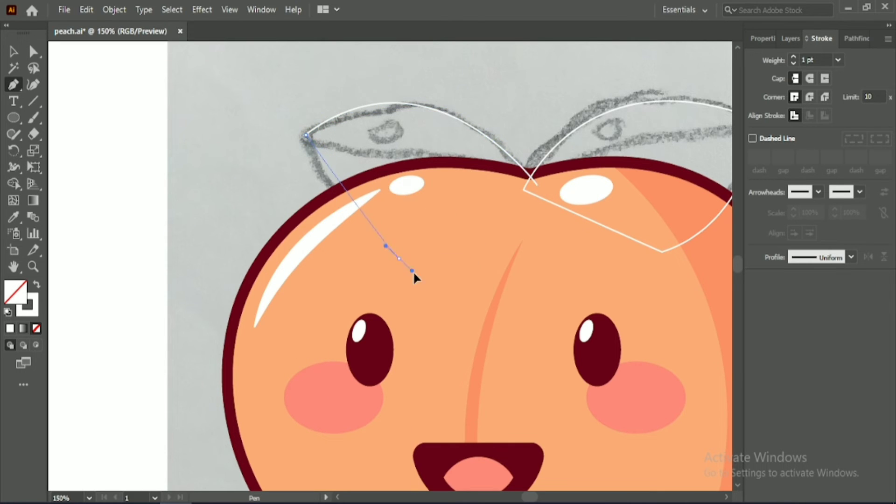
drag(464, 308, 470, 303)
drag(402, 263, 405, 265)
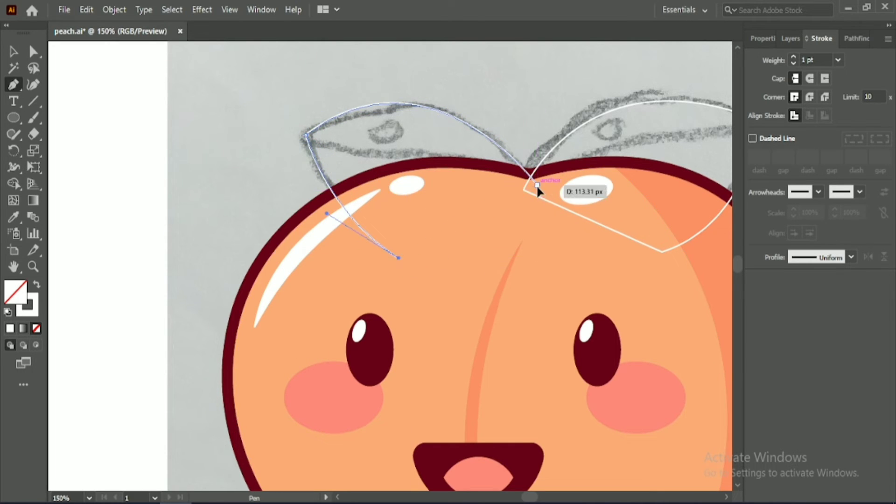
click(537, 185)
- Fill both leaves with the light green swatch and no stroke
click(13, 51)
drag(421, 79, 573, 173)
key(i)
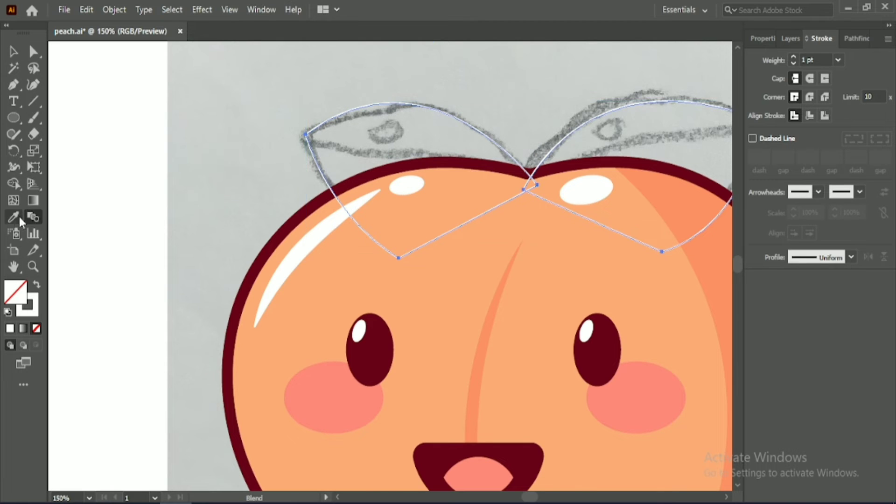
key(ctrl+minus)
scroll(402, 210, up, 5)
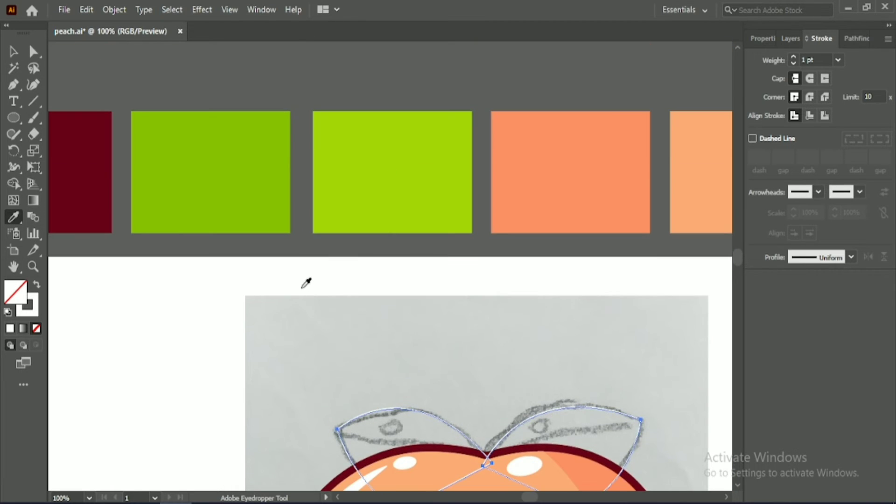
click(372, 182)
key(v)
scroll(532, 349, down, 5)
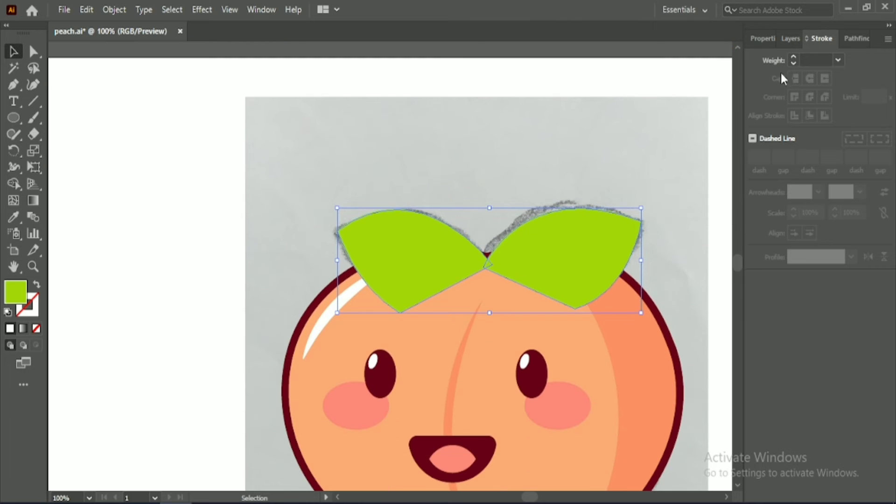
- Give both leaves a dark maroon 8 pt stroke matching the peach's outline
click(762, 38)
scroll(812, 208, up, 8)
click(743, 210)
click(621, 258)
click(822, 183)
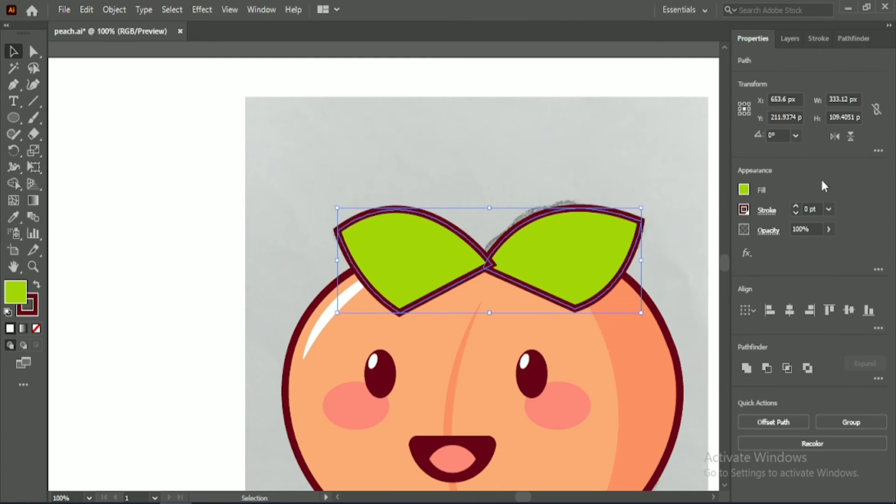
scroll(810, 209, down, 7)
scroll(810, 208, up, 9)
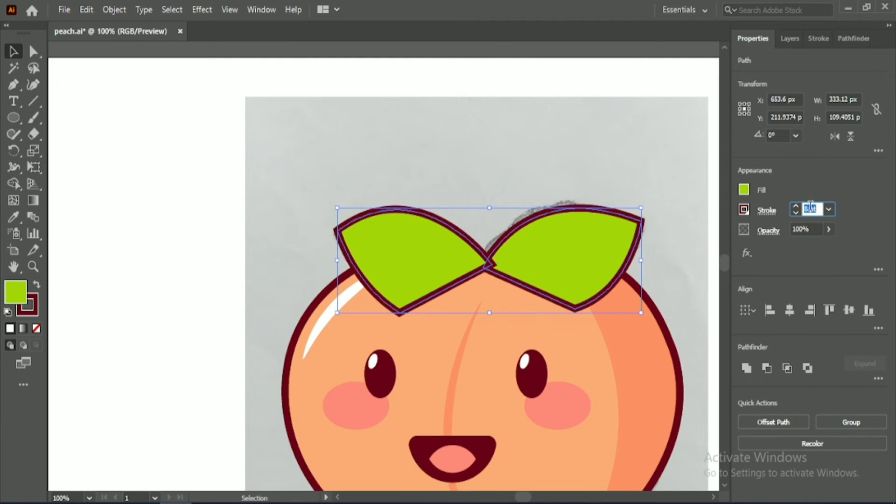
click(673, 315)
click(601, 231)
- Set both leaf outlines to round corner joins and align their strokes to the outside
drag(433, 164, 551, 226)
click(818, 39)
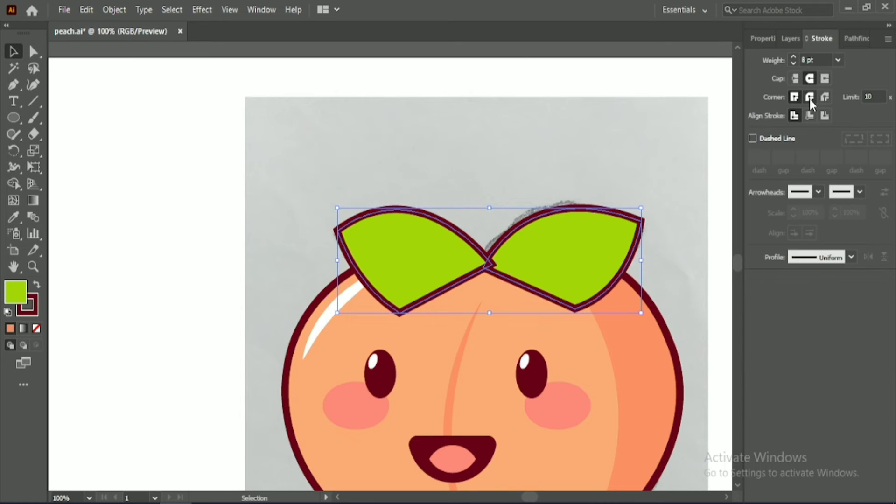
click(823, 116)
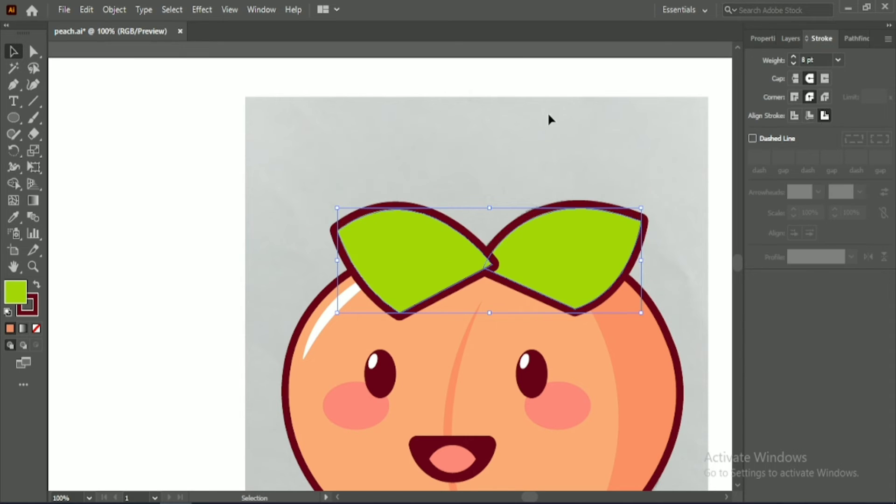
click(550, 109)
scroll(553, 107, down, 3)
scroll(546, 94, up, 1)
scroll(547, 93, down, 1)
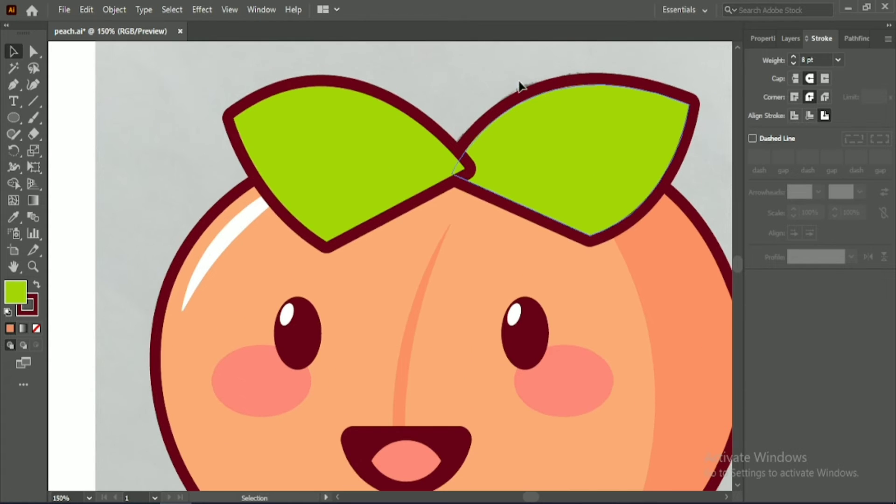
drag(341, 54, 549, 123)
click(178, 134)
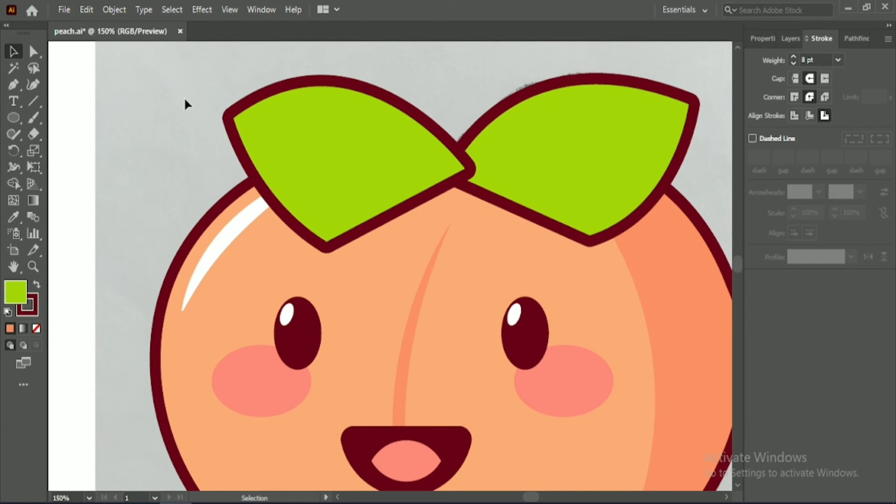
scroll(184, 97, up, 1)
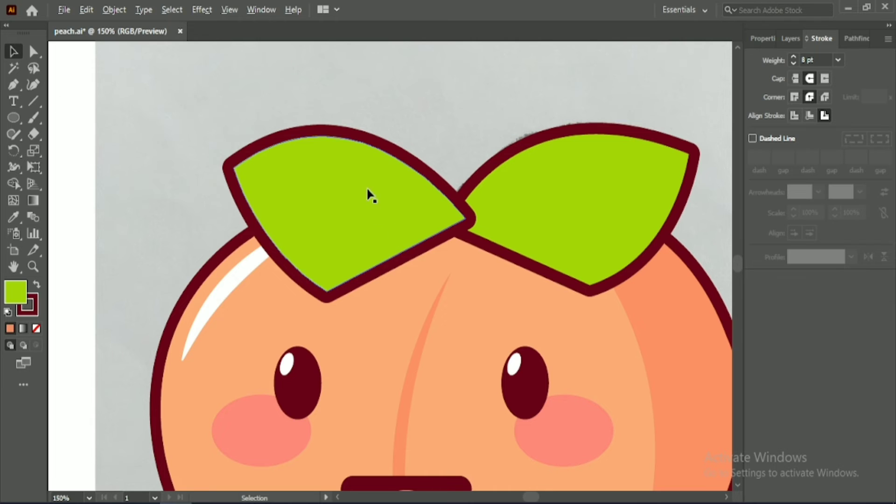
- Duplicate each leaf slightly lower over the original and recolour both copies with the darker green swatch and no stroke
alt+drag(368, 195, 353, 216)
alt+drag(629, 195, 635, 230)
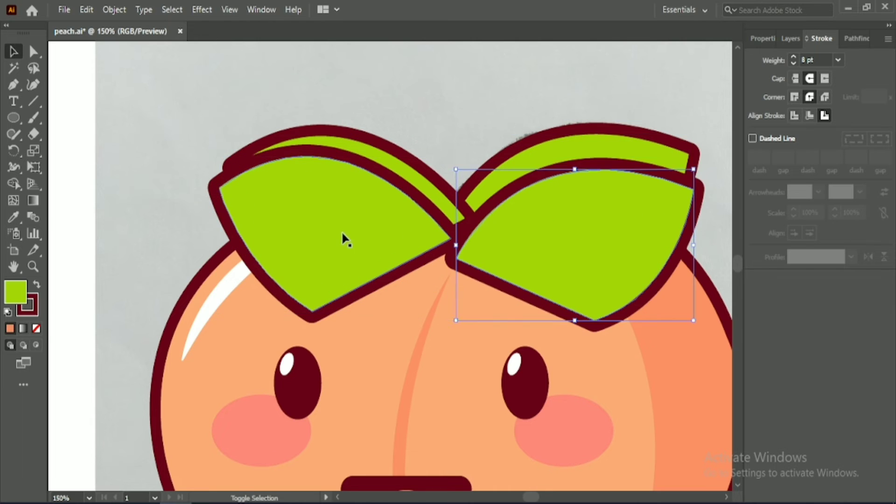
shift+click(342, 233)
click(11, 219)
scroll(309, 162, up, 5)
click(309, 153)
scroll(314, 148, down, 2)
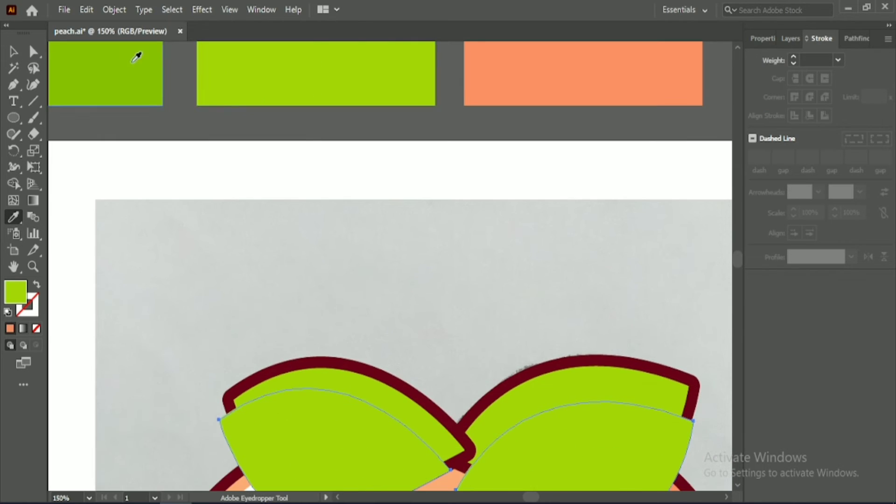
click(136, 56)
click(13, 52)
scroll(532, 222, down, 3)
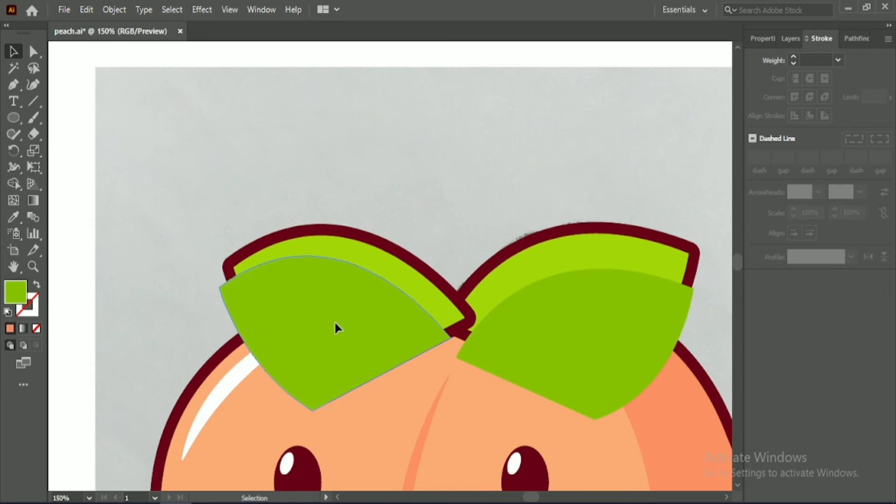
- Shift the left dark green copy to the right and widen it so a light green band remains along the leaf's upper edge
drag(337, 318, 384, 323)
drag(244, 334, 226, 334)
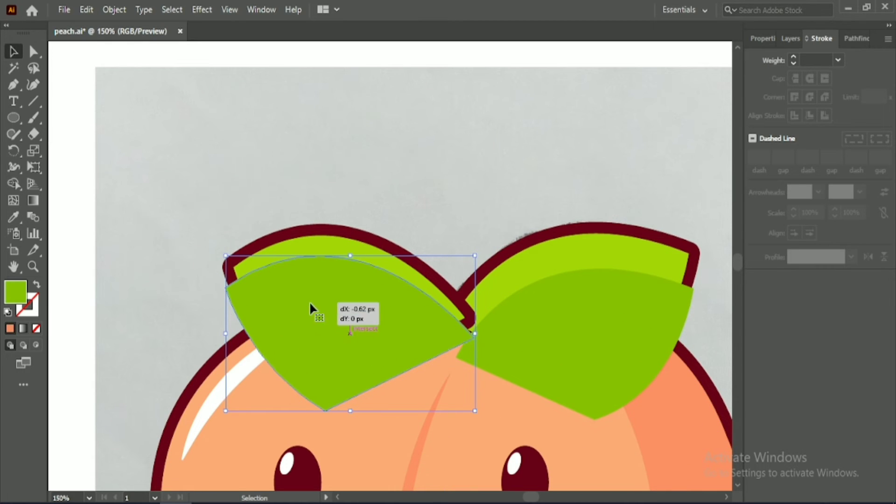
drag(475, 333, 485, 336)
- Move, widen and slightly rotate the right dark green copy so a thin light green band remains along the right leaf's upper edge
drag(560, 328, 577, 302)
drag(471, 319, 444, 321)
drag(548, 312, 553, 325)
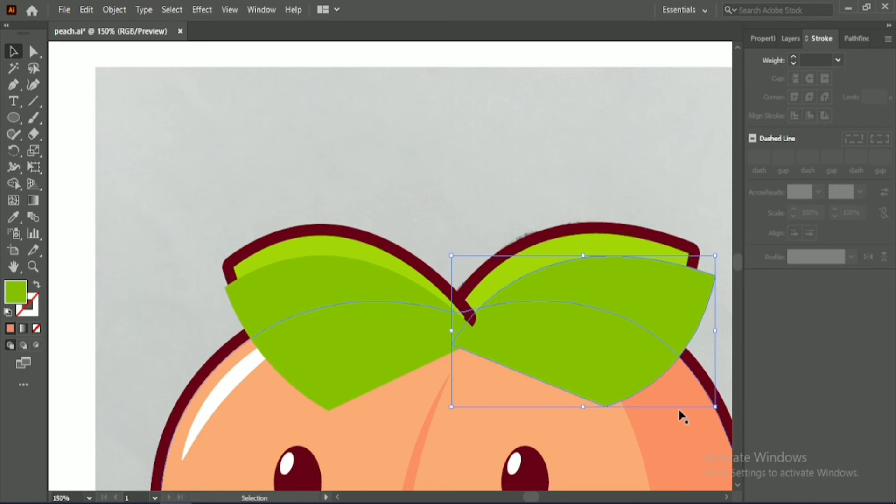
drag(719, 410, 630, 351)
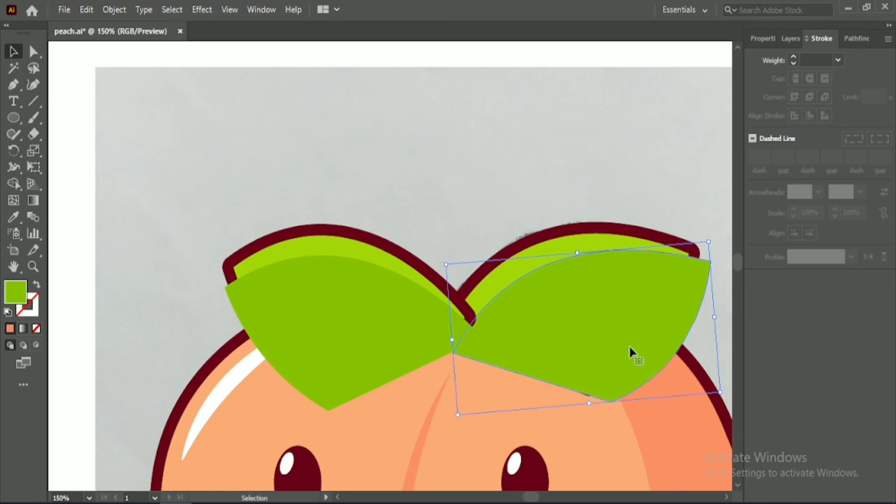
click(315, 185)
drag(582, 289, 583, 291)
- Remove the parts of the dark green shapes that extend outside the leaves using the Shape Builder
key(shift+m)
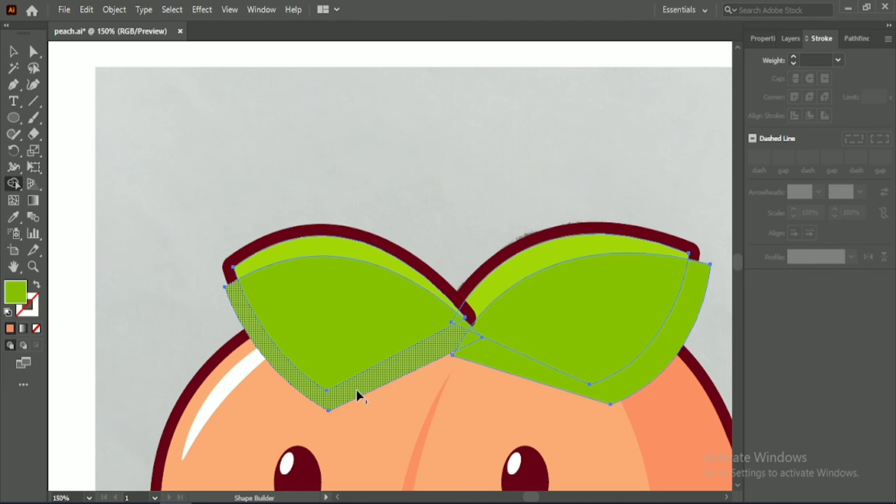
drag(356, 388, 471, 343)
alt+click(469, 340)
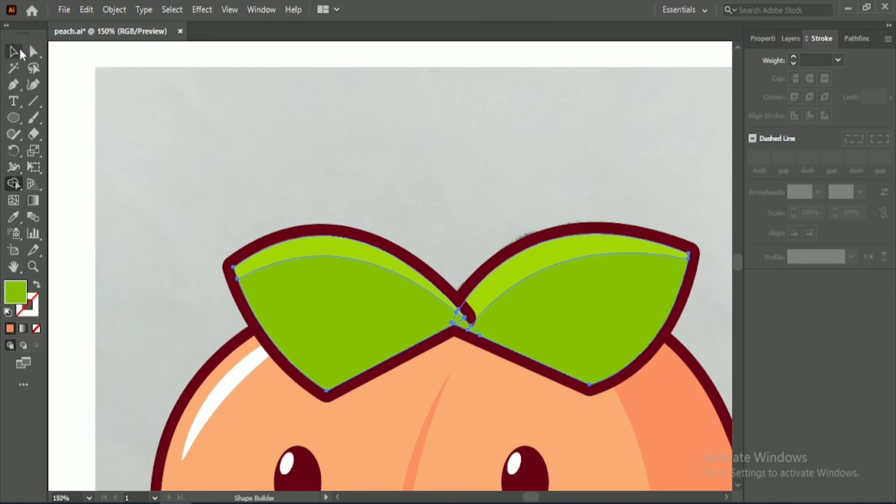
click(17, 51)
click(483, 140)
- Group the peach body with its face, crease and highlights, and bring the group in front of the leaves
scroll(483, 140, down, 4)
scroll(479, 109, down, 1)
scroll(478, 104, down, 1)
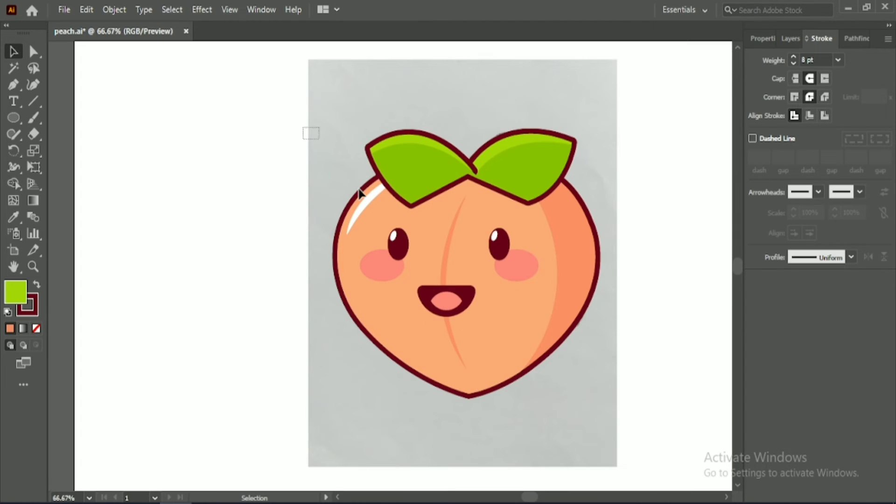
drag(397, 88, 415, 148)
click(759, 39)
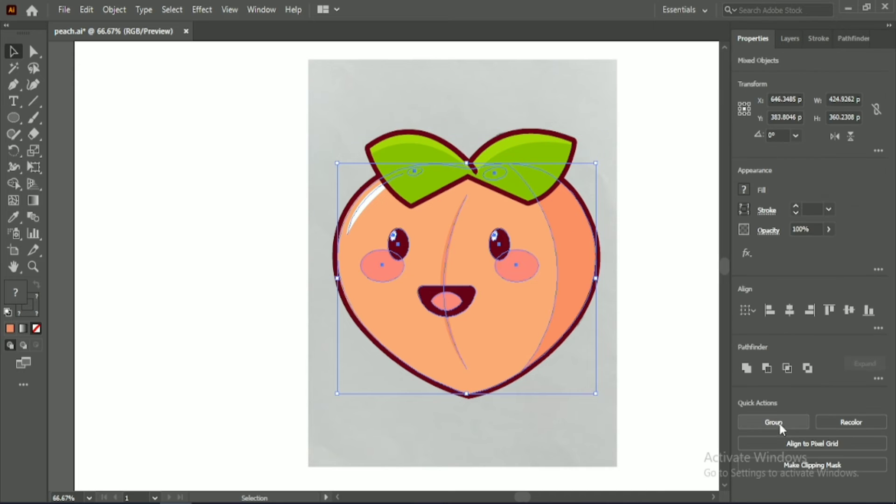
click(778, 422)
right_click(537, 288)
mouse_move(606, 217)
click(707, 216)
click(641, 285)
- Copy the small white oval highlight onto the upper part of each leaf
scroll(454, 317, up, 2)
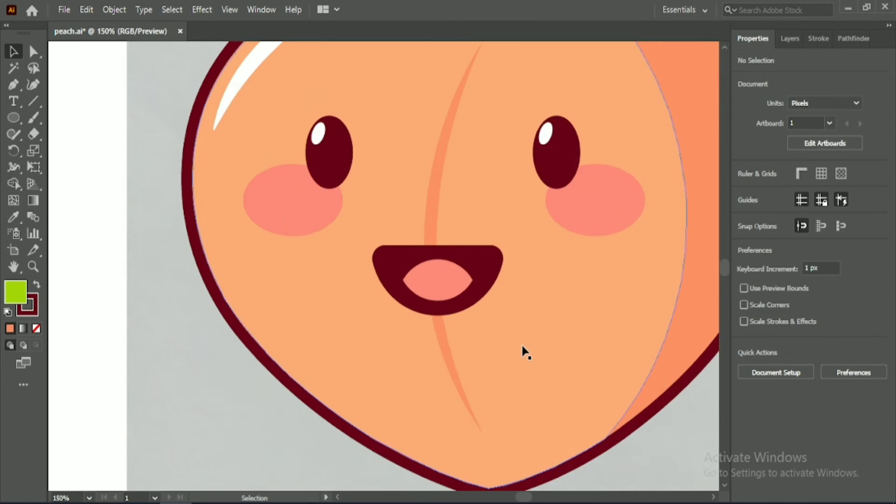
scroll(523, 347, up, 5)
drag(521, 497, 524, 498)
scroll(410, 314, up, 2)
scroll(410, 313, up, 1)
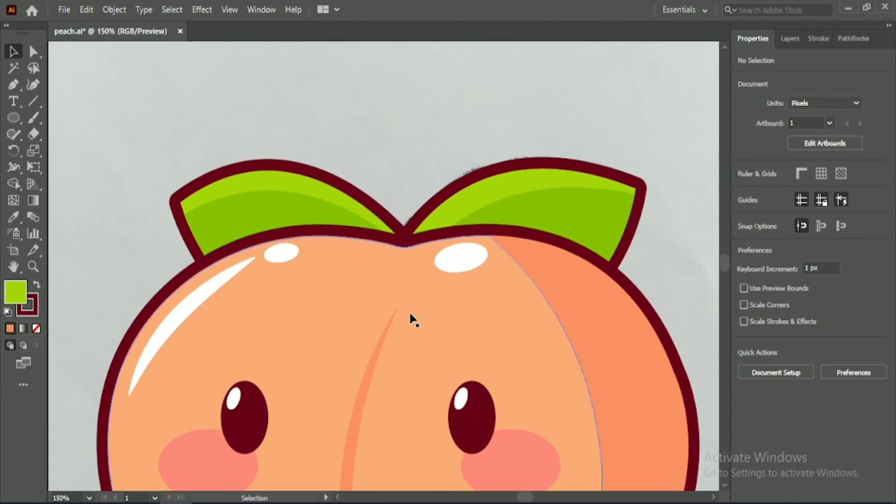
click(277, 256)
click(672, 270)
drag(283, 259, 521, 190)
click(468, 105)
key(ctrl+minus)
key(ctrl+minus)
scroll(498, 418, up, 2)
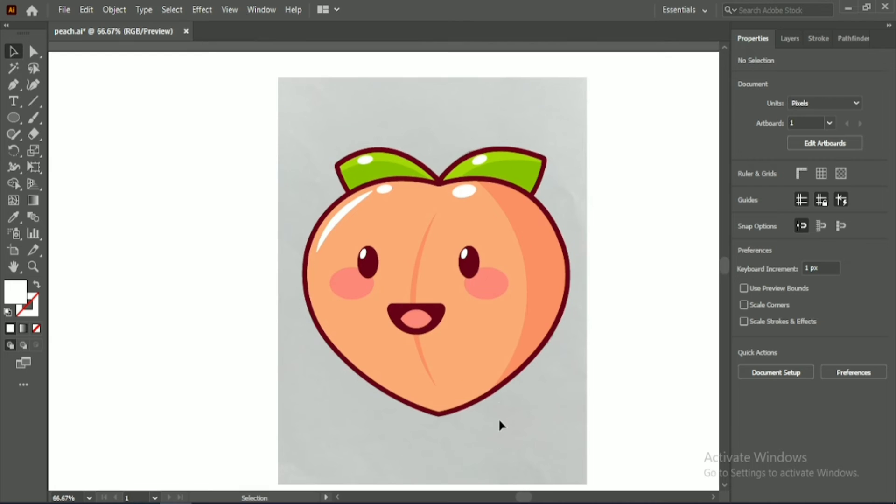
- Lengthen the centre crease line upward to about 288 px tall and nudge it 11 px to the left
click(414, 369)
drag(425, 225, 423, 220)
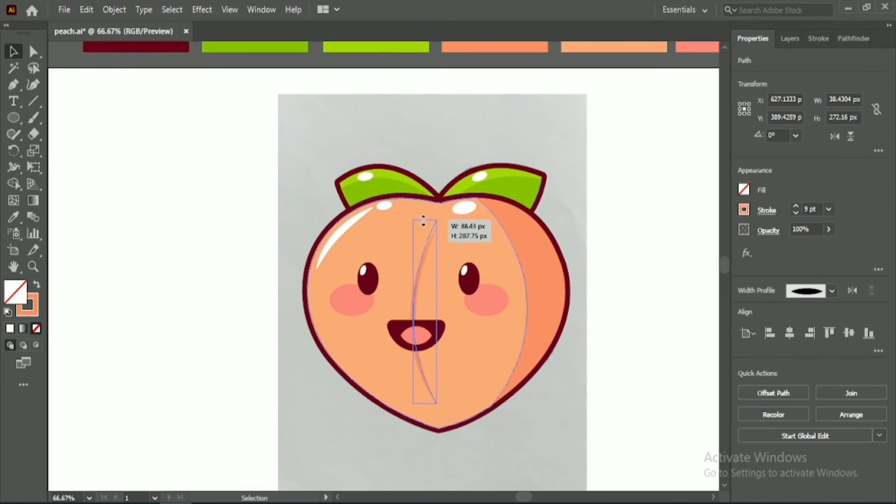
key(Left)
key(Left)
key(Left)
key(Left)
key(Left)
key(Left)
key(Left)
key(Left)
key(Left)
key(Left)
key(Left)
click(604, 379)
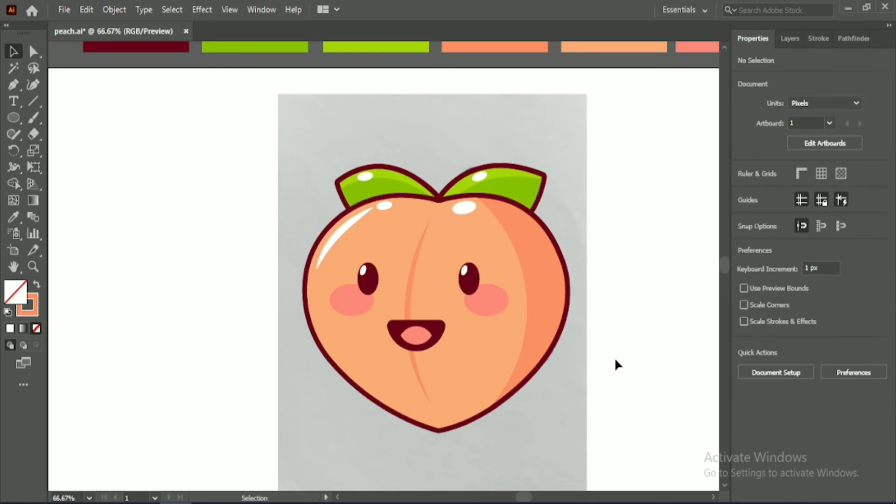
click(420, 310)
click(818, 39)
click(752, 38)
click(640, 225)
- Round the bottom tip of the peach body's outline with a corner radius of about 32 px
click(456, 422)
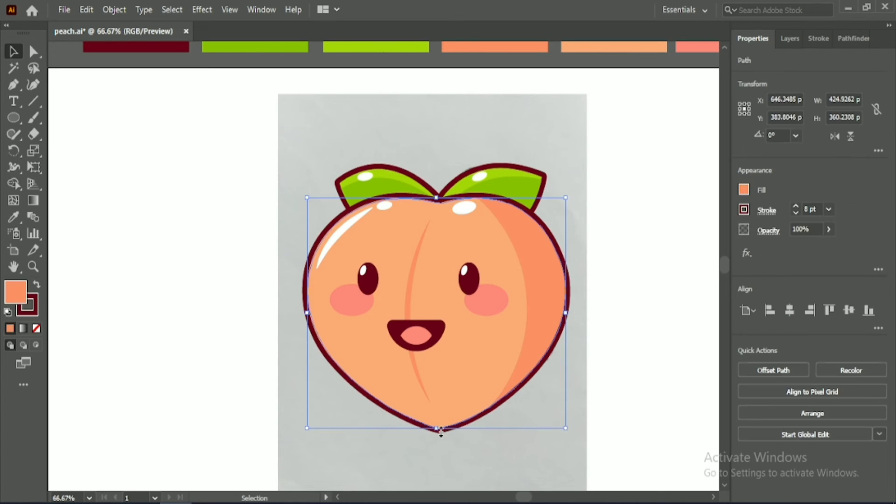
key(a)
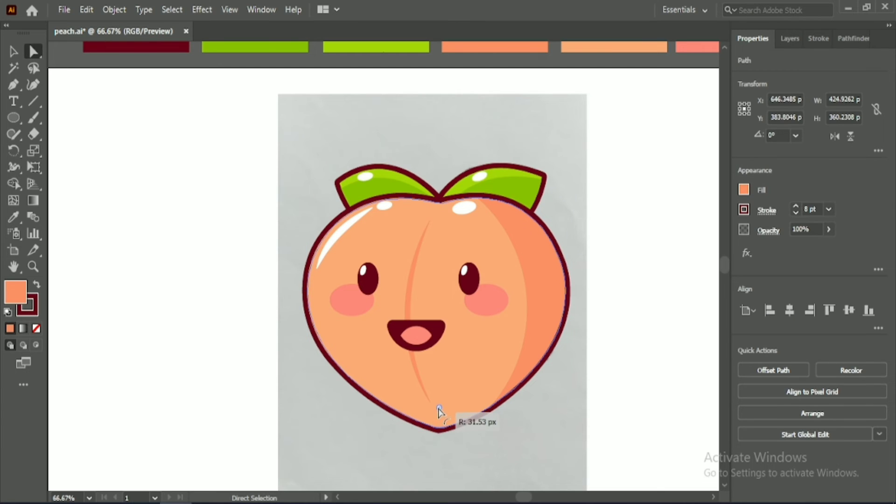
click(207, 295)
key(v)
scroll(211, 181, down, 1)
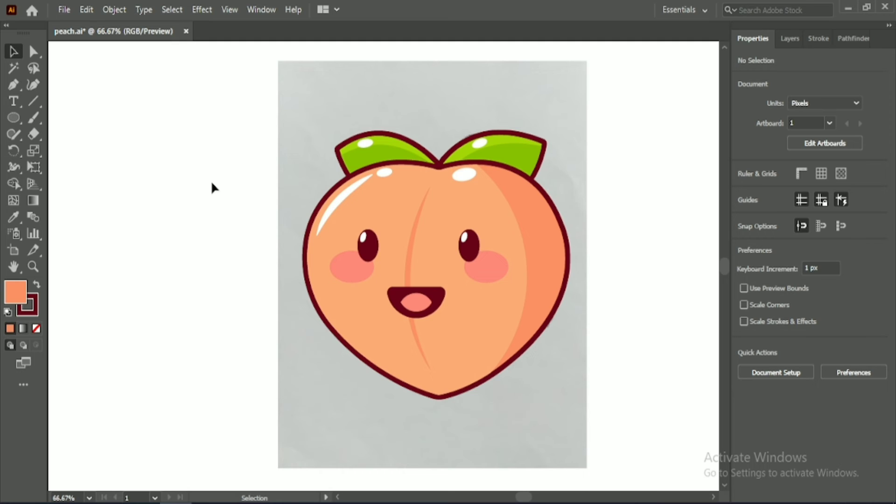
scroll(205, 175, up, 2)
drag(515, 496, 523, 497)
scroll(411, 320, down, 1)
click(410, 319)
shift+click(127, 311)
scroll(463, 381, down, 2)
click(438, 370)
scroll(437, 368, down, 3)
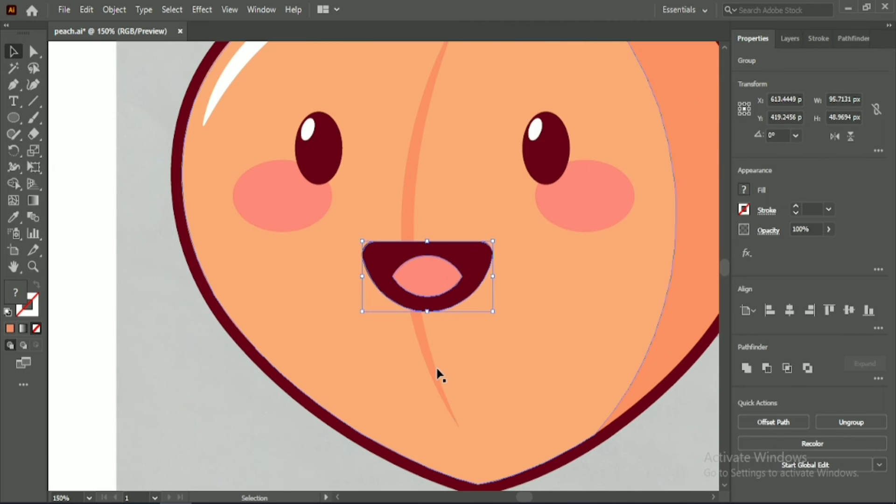
click(438, 372)
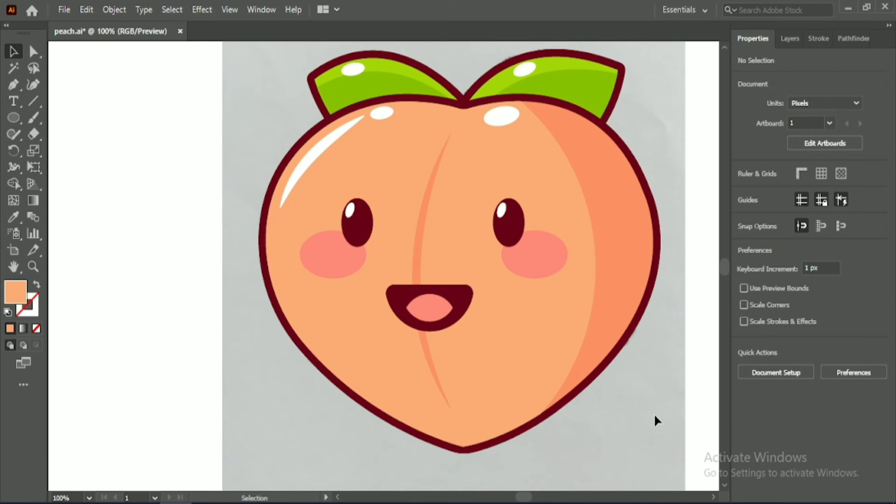
scroll(649, 411, up, 1)
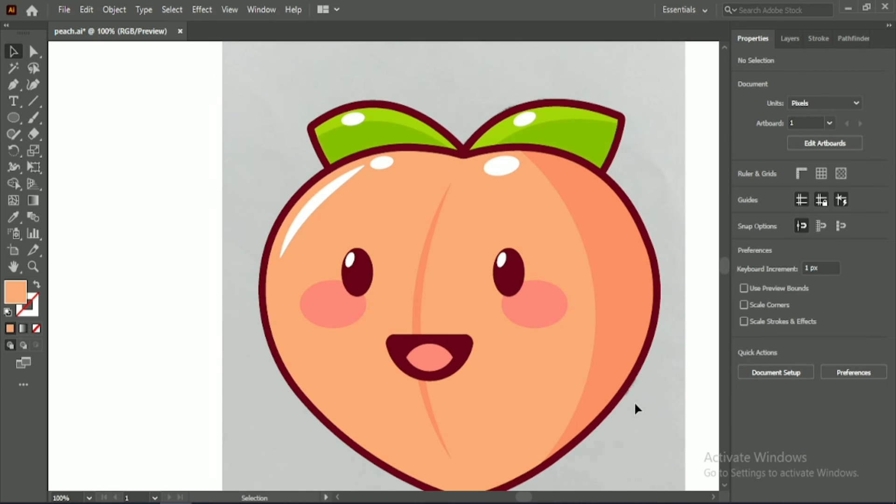
- Group both leaves with their dark green shading and white highlights
drag(564, 125, 565, 127)
click(773, 422)
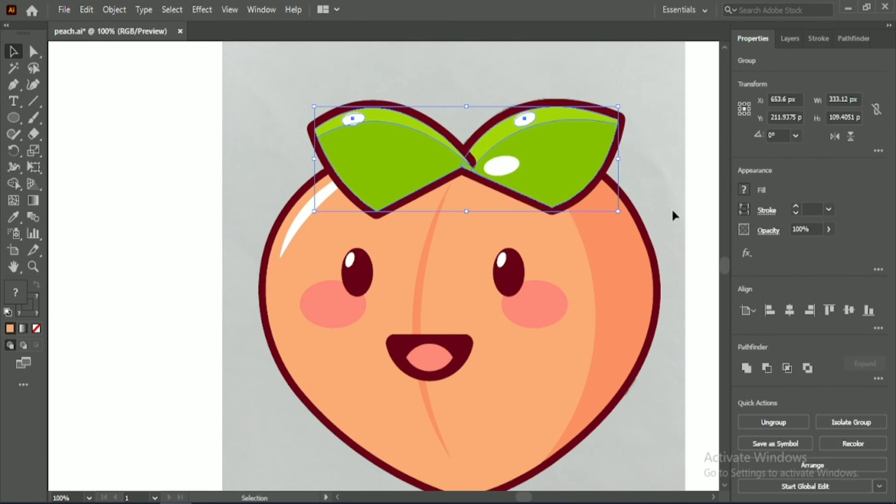
click(652, 146)
scroll(250, 112, down, 1)
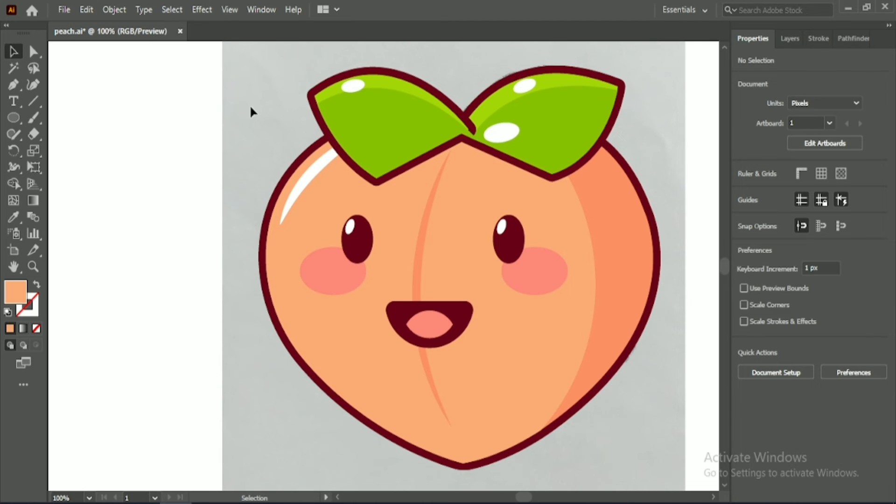
- Bring the peach body with its face, crease and highlights to the front of the leaves
drag(512, 385, 610, 451)
shift+click(581, 94)
right_click(590, 245)
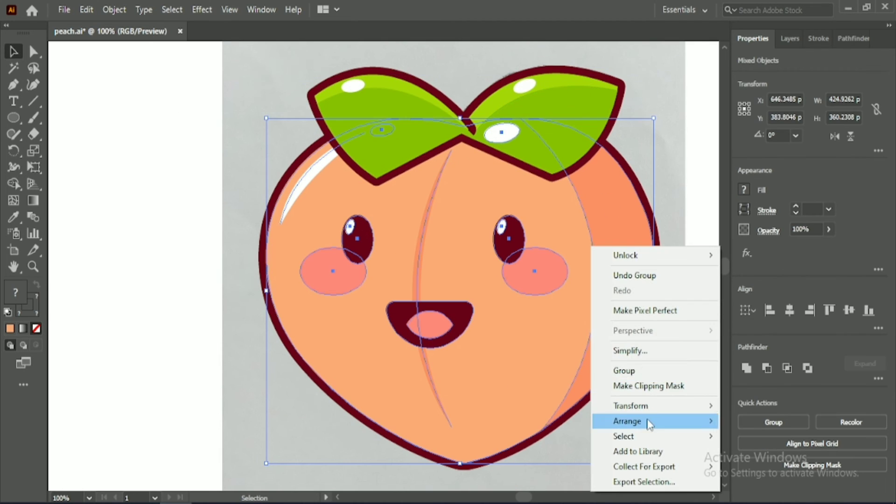
mouse_move(648, 421)
click(749, 422)
scroll(675, 315, down, 1)
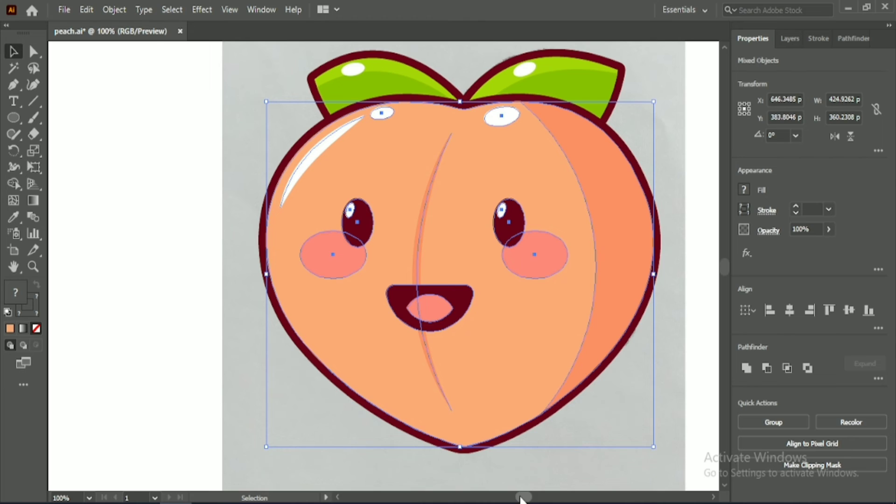
- Try to align the right eye and cheek with the vertical centre of the peach body
drag(522, 497, 524, 496)
click(500, 459)
click(437, 253)
shift+click(544, 241)
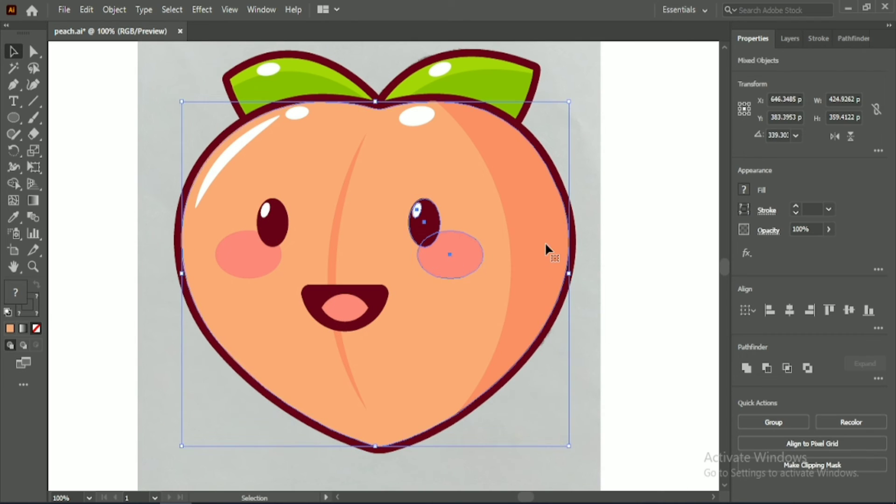
click(849, 310)
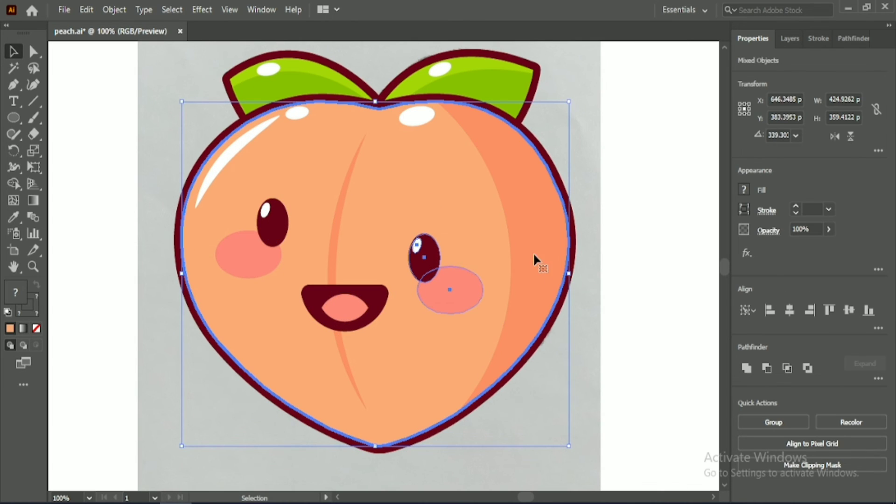
click(628, 272)
key(ctrl+z)
- Enlarge both eyes and cheeks together proportionally to about 305 px wide overall
click(464, 258)
shift+click(262, 248)
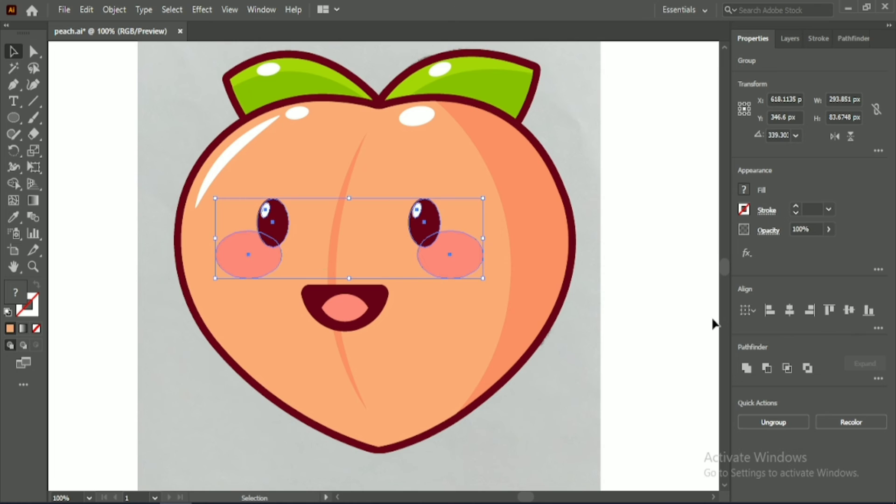
drag(215, 238, 208, 238)
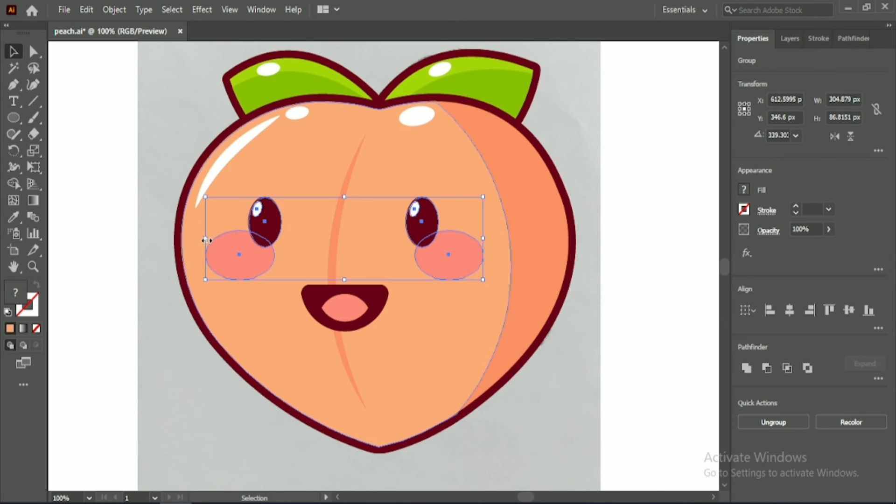
- Fine-tune the position of both eyes and cheeks, nudging them 3 px down
key(Right)
key(Right)
key(Right)
key(Right)
key(Left)
key(Left)
key(Down)
key(Down)
key(Down)
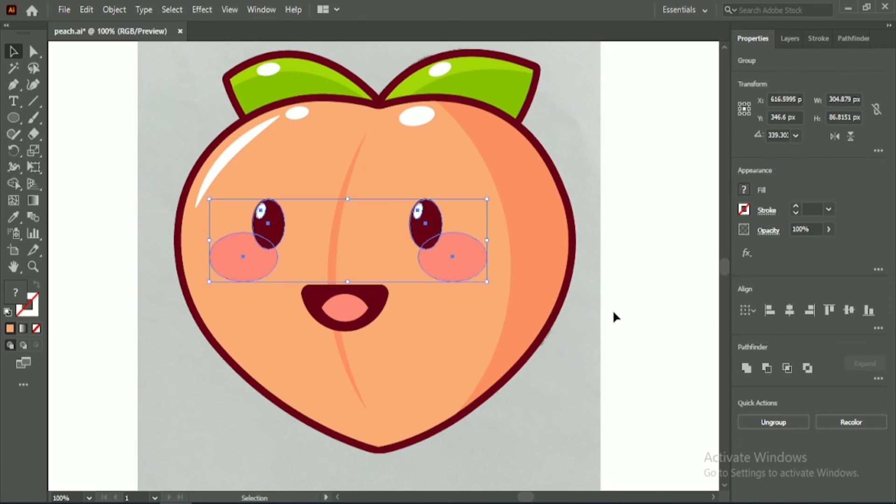
key(Left)
key(Left)
key(Left)
key(Left)
key(Left)
click(614, 312)
- Reposition the mouth and the centre crease, nudging both together 5 px to the left so the mouth sits between the eyes
click(320, 304)
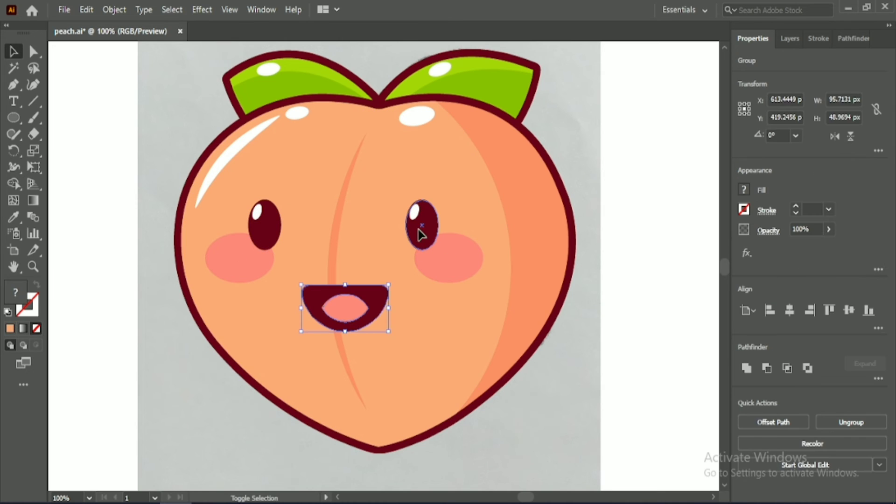
shift+click(420, 230)
shift+click(266, 225)
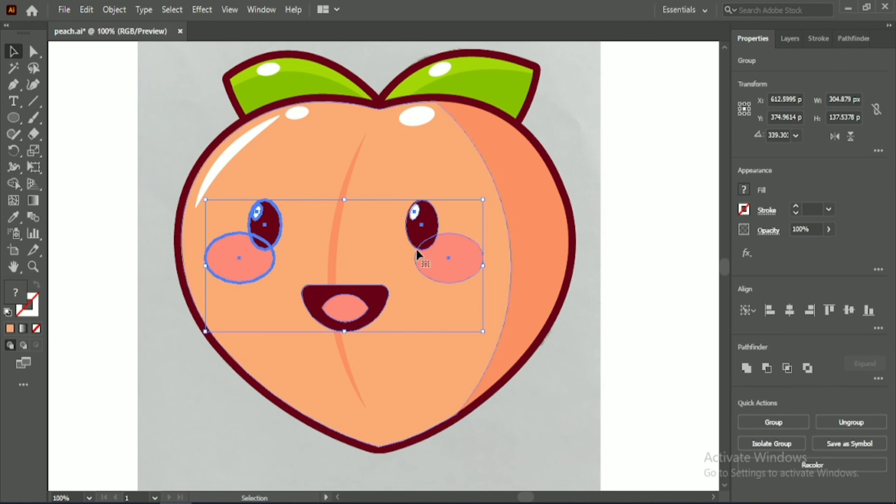
click(354, 303)
drag(356, 308, 380, 303)
click(656, 298)
shift+click(335, 253)
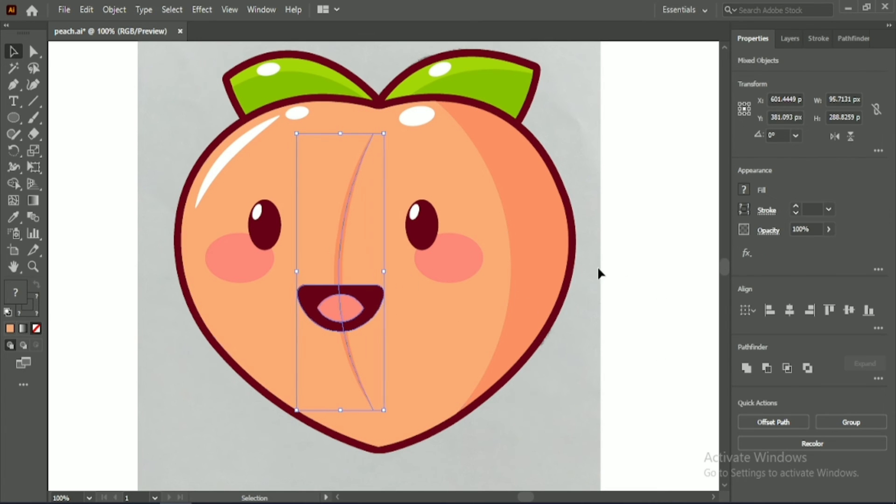
key(Left)
key(Left)
key(Left)
key(Left)
key(Left)
click(645, 283)
- Nudge the left eye with its cheek 6 px to the left
click(258, 221)
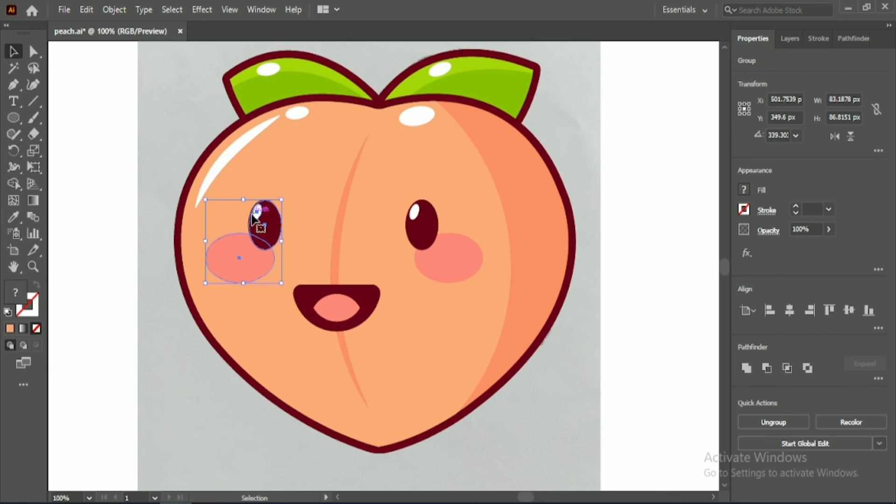
key(Left)
key(Left)
key(Left)
key(Left)
key(Left)
key(Left)
click(656, 254)
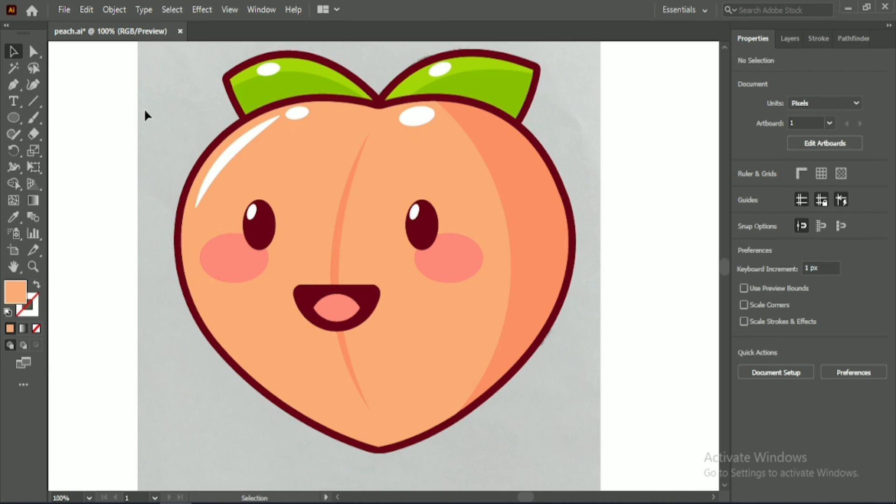
- Move the upper end anchor of the long white highlight 3 px down
click(236, 144)
scroll(236, 145, up, 1)
key(a)
click(302, 106)
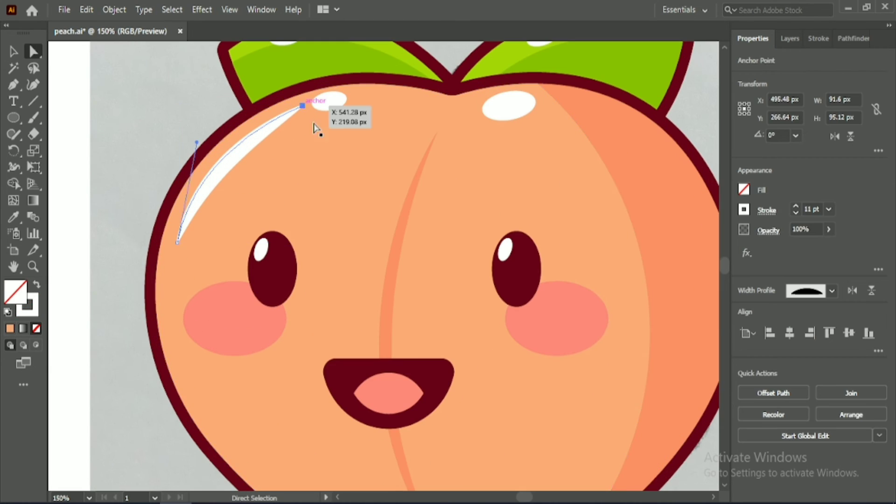
key(Down)
key(Down)
key(Down)
click(14, 54)
- Change the long white highlight's stroke to the symmetrical width profile that tapers at both ends
click(818, 40)
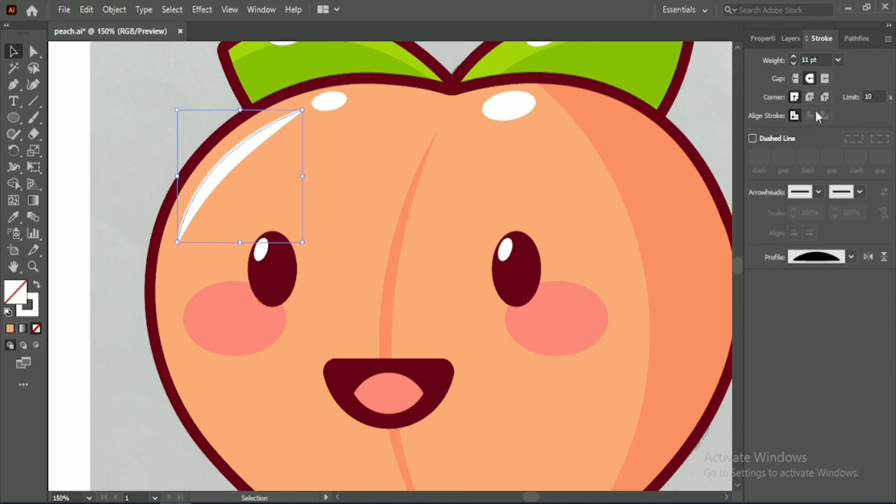
click(851, 256)
click(807, 295)
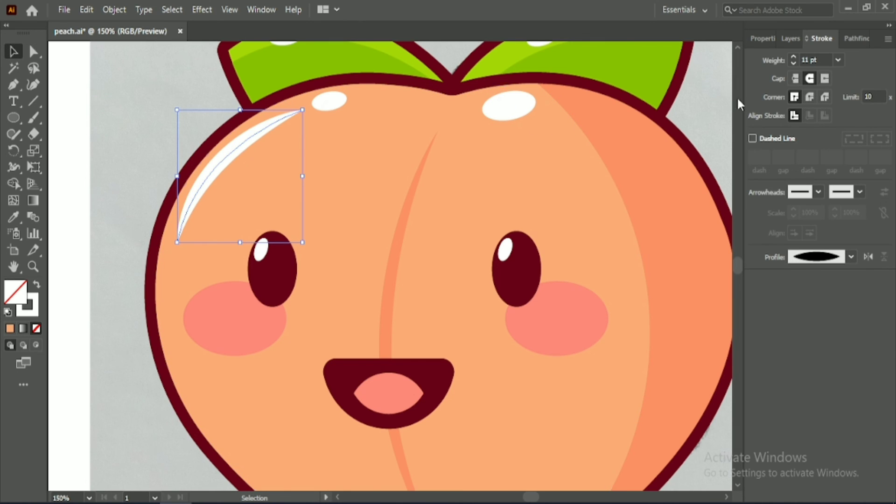
click(76, 102)
- Nudge the long white highlight 1 px down and 2 px to the right
click(212, 162)
key(Down)
key(Down)
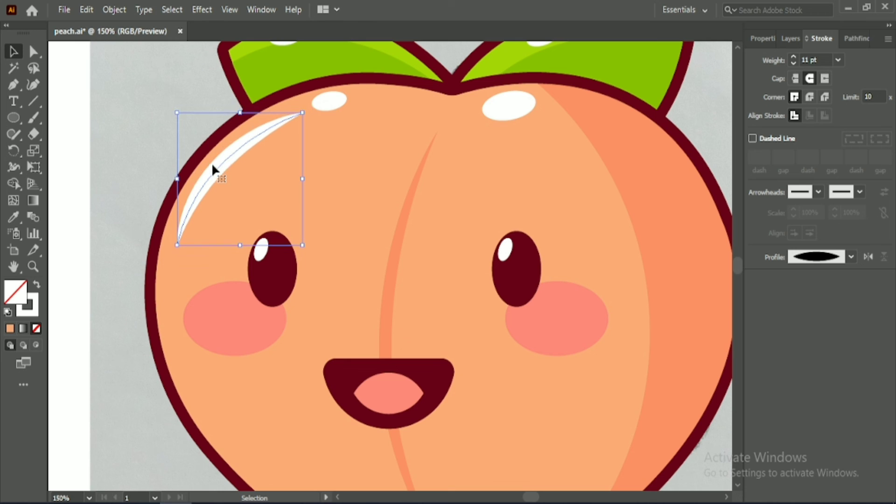
key(Right)
key(Right)
key(Up)
click(117, 111)
- Unlock all objects and move the pencil sketch clear of the peach, beside its left side
scroll(117, 111, down, 2)
drag(535, 497, 532, 496)
scroll(530, 482, up, 4)
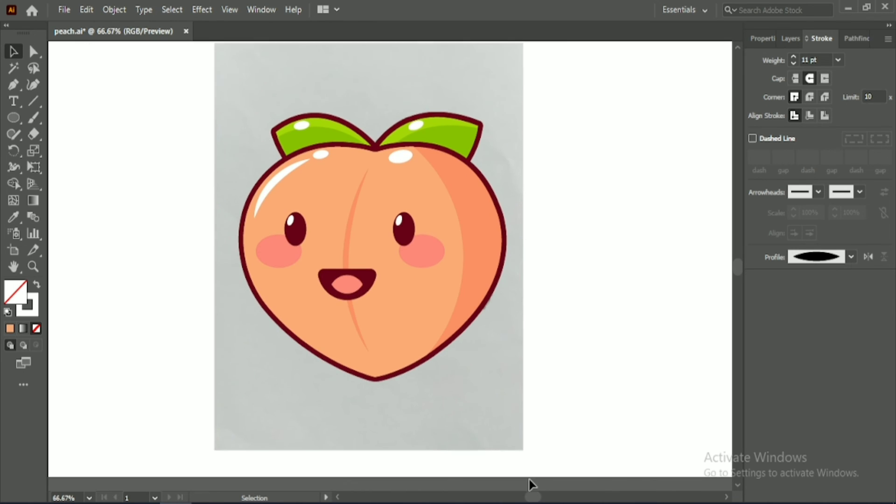
scroll(227, 210, down, 1)
click(114, 9)
click(186, 116)
mouse_move(313, 167)
mouse_down()
mouse_move(376, 117)
mouse_move(585, 149)
mouse_up()
scroll(585, 237, down, 1)
drag(653, 311, 229, 314)
- Delete the pencil sketch image
key(ctrl+2)
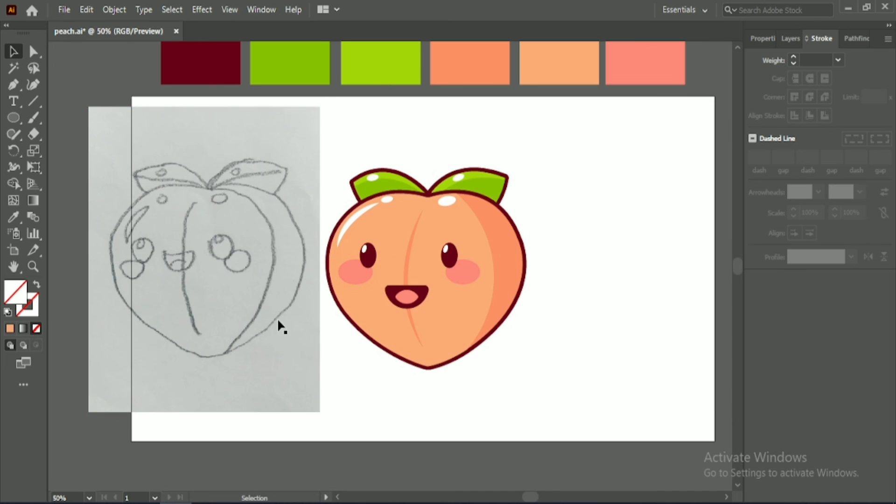
drag(411, 336, 296, 342)
key(ctrl+z)
click(228, 283)
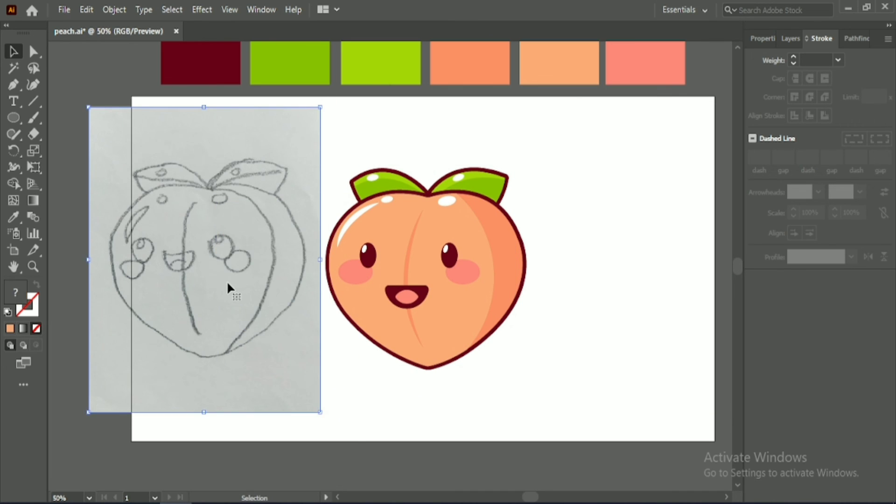
key(Delete)
- Group all parts of the peach and enlarge the group proportionally to about 677 × 648 px
drag(262, 146, 528, 373)
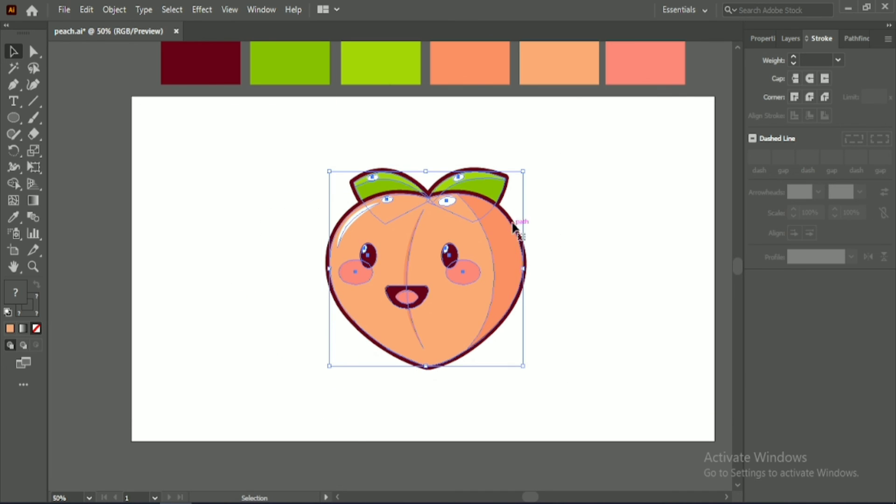
click(768, 34)
key(ctrl+g)
drag(522, 279, 712, 299)
- Centre the peach group horizontally and vertically on the artboard
click(789, 310)
click(847, 309)
click(650, 327)
scroll(650, 322, up, 1)
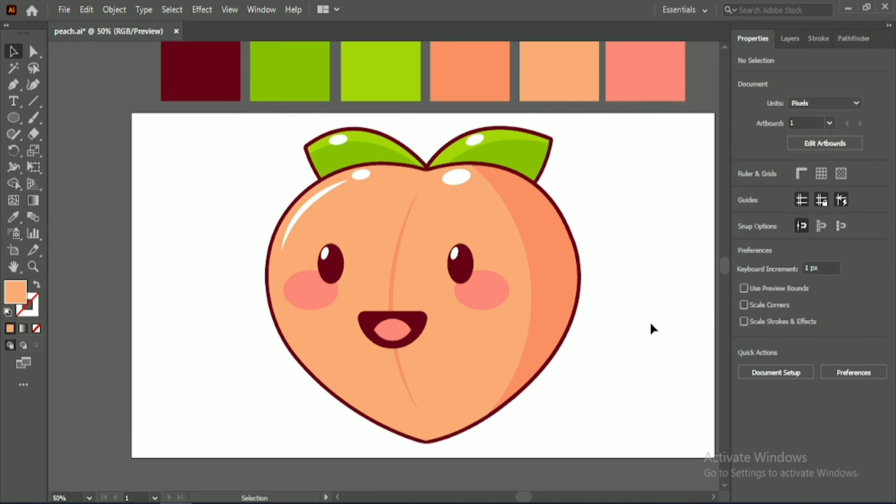
- Ungroup the whole peach and its nested leaf group into separate parts
click(569, 280)
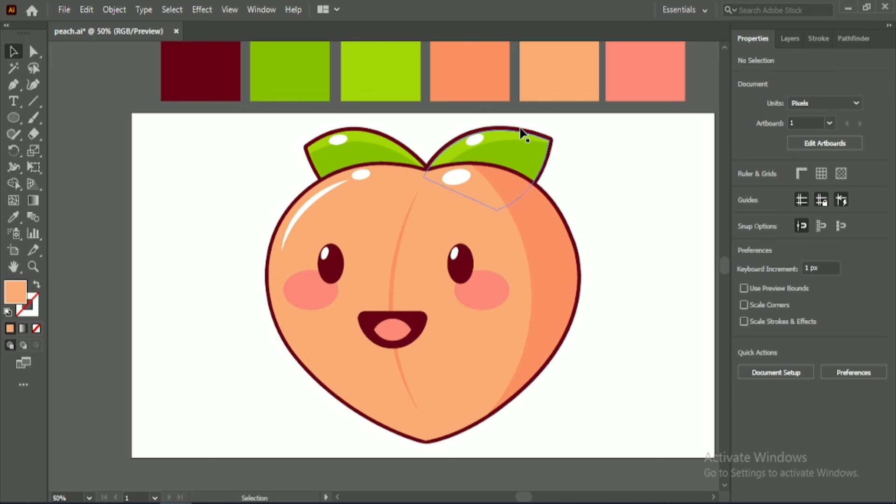
click(518, 133)
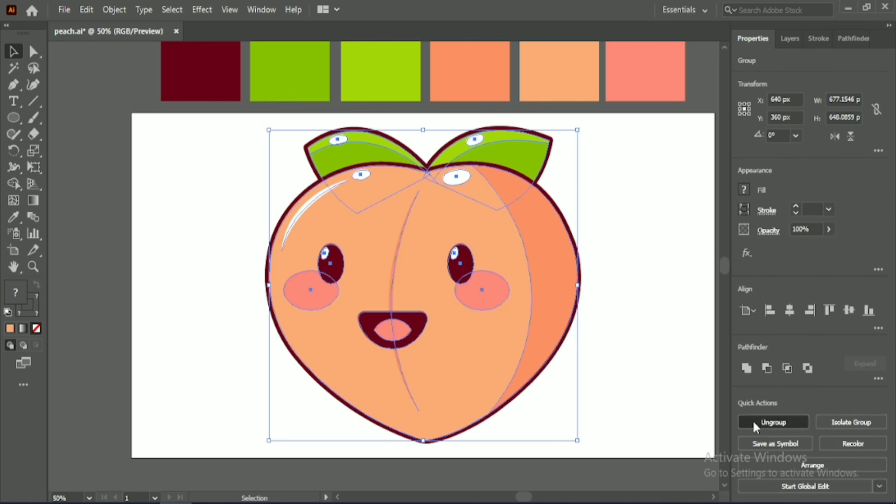
click(754, 424)
click(649, 304)
click(509, 135)
click(767, 429)
click(649, 304)
click(575, 236)
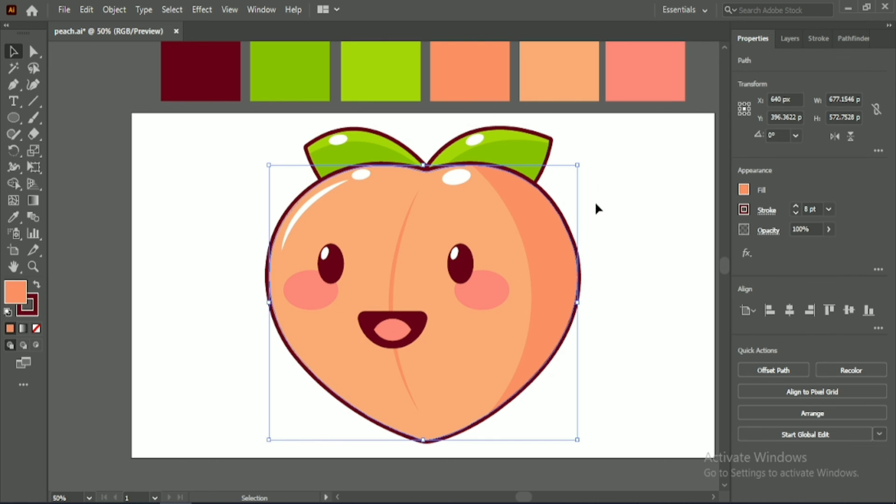
click(510, 133)
click(775, 423)
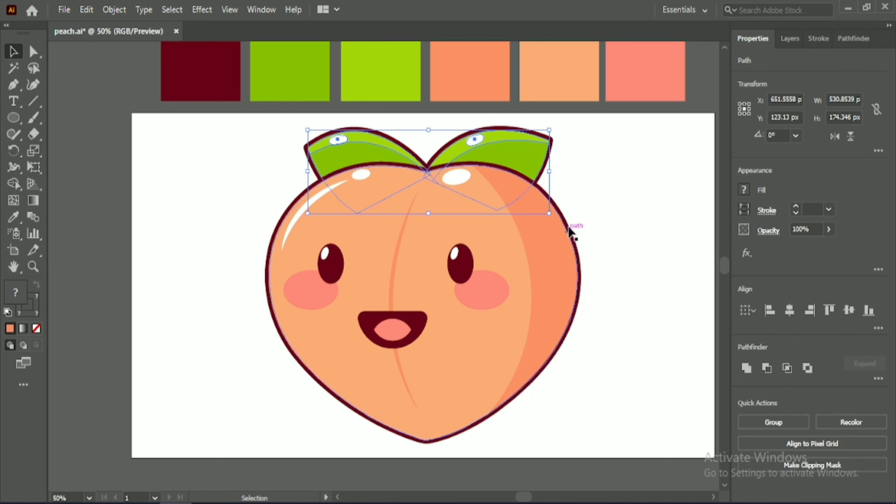
- Thicken the dark outlines of the right and left leaves slightly by raising their stroke weights
click(584, 213)
click(521, 135)
click(394, 141)
click(544, 172)
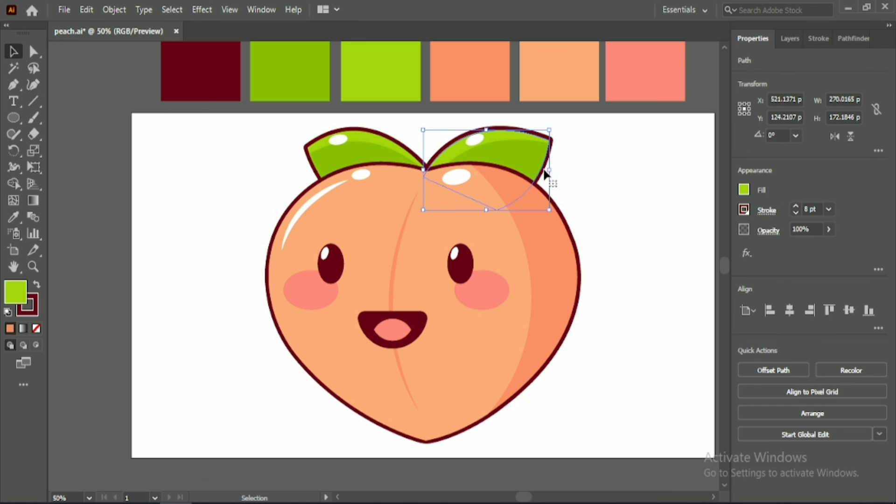
click(663, 260)
click(520, 132)
key(Up)
click(643, 205)
click(406, 149)
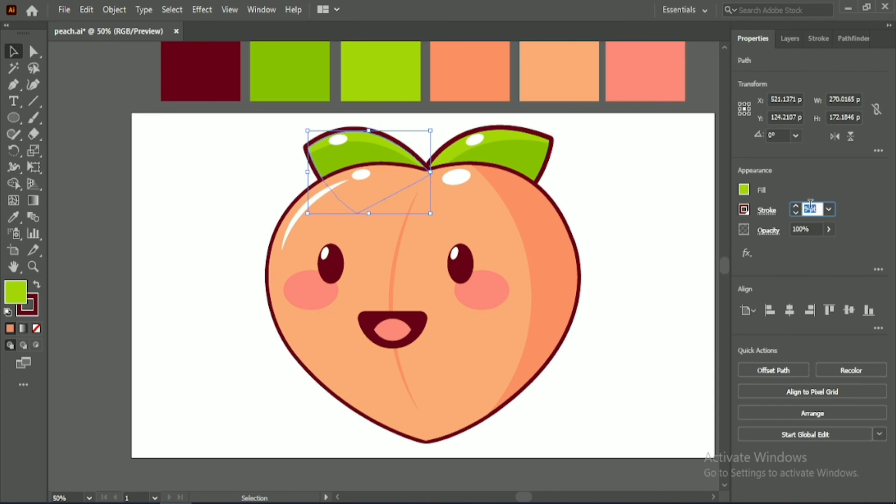
key(Up)
- Thicken the dark outline of the peach body slightly by raising its stroke weight
click(560, 247)
click(811, 208)
key(Up)
key(Up)
click(651, 226)
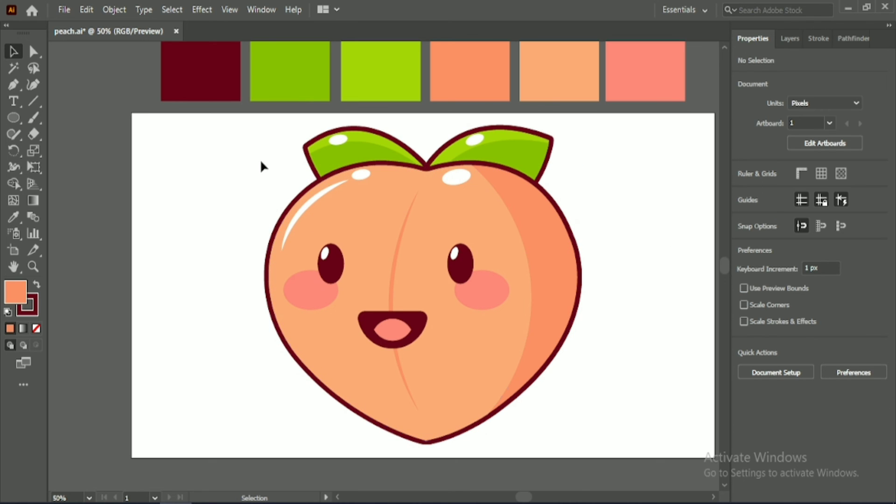
- Check the stroke weight of the orange crease line down the middle of the peach
drag(263, 166, 564, 420)
drag(242, 120, 648, 383)
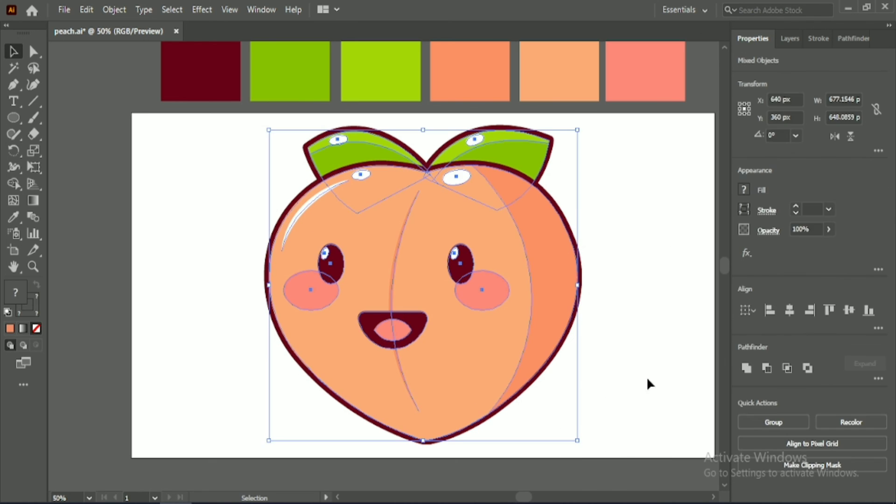
click(394, 280)
click(810, 209)
click(653, 268)
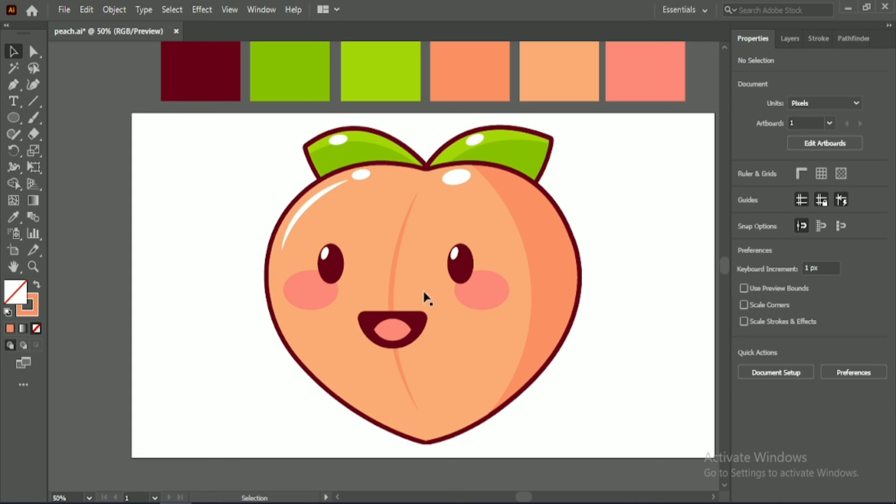
- Group all parts of the finished peach illustration into one object and clear the selection
drag(242, 120, 602, 454)
click(784, 422)
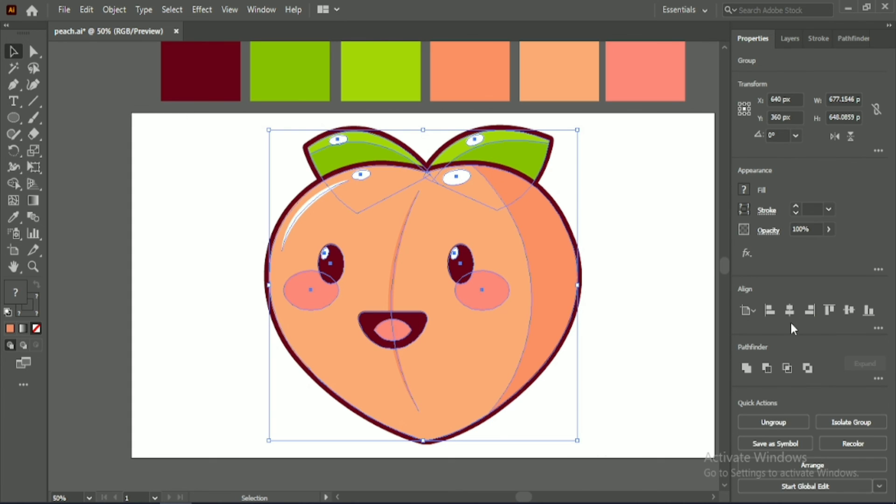
click(690, 339)
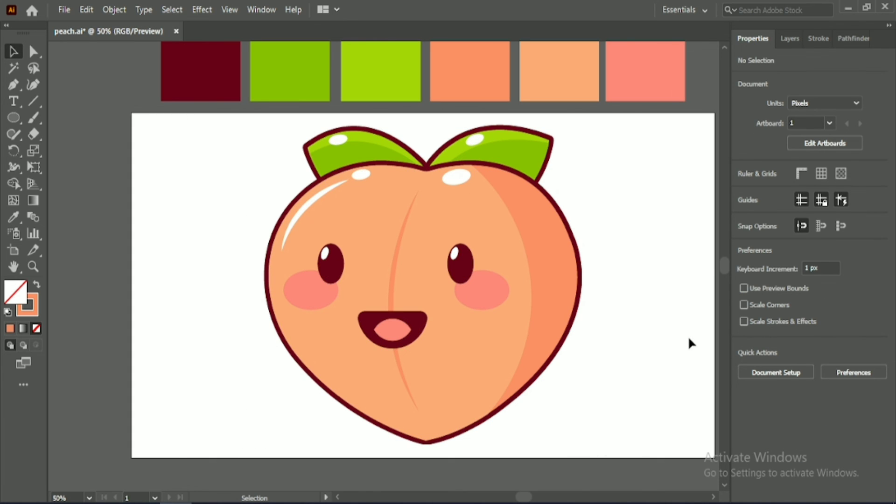
key(a)
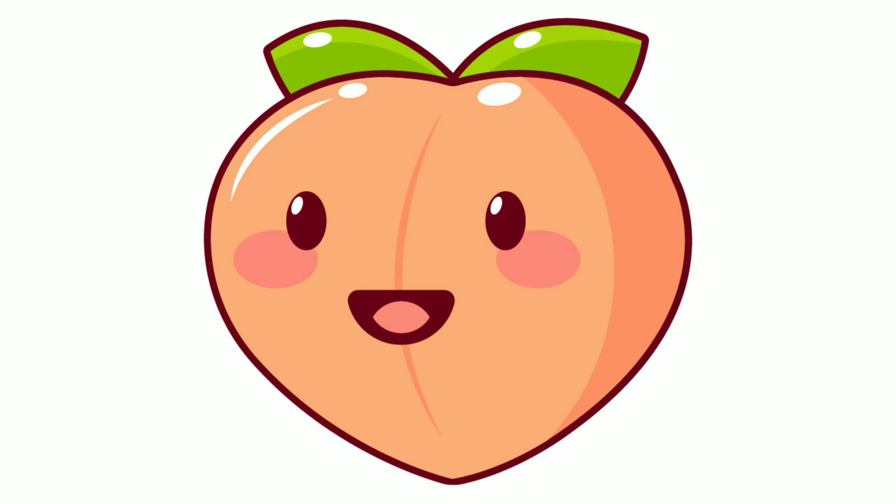